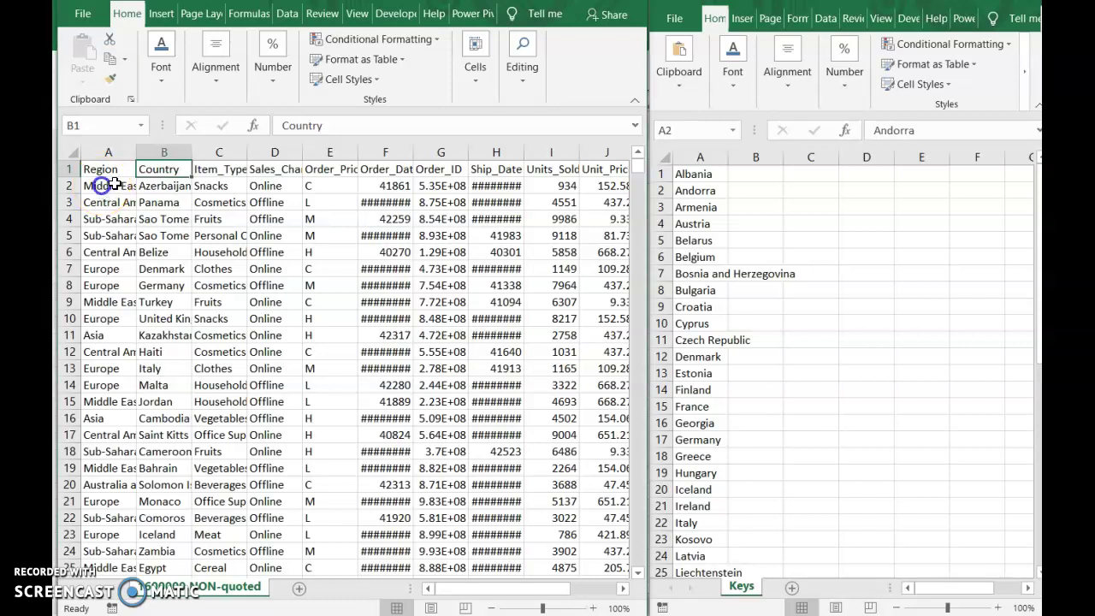
Step: Compare the first order's country, Azerbaijan, with the Keys list, from Albania to Andorra
click(157, 190)
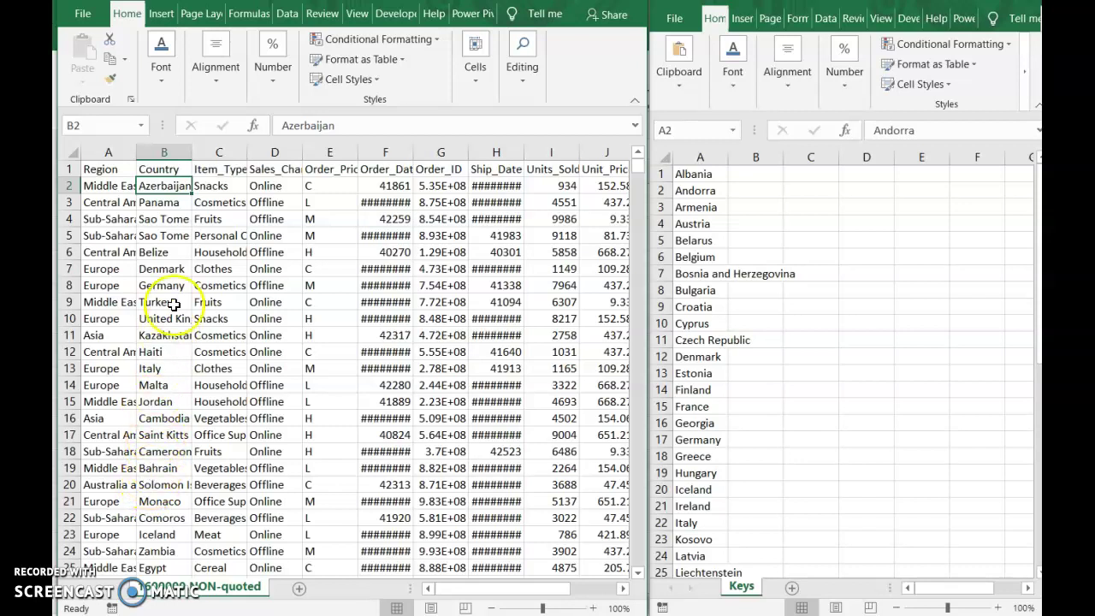
click(770, 226)
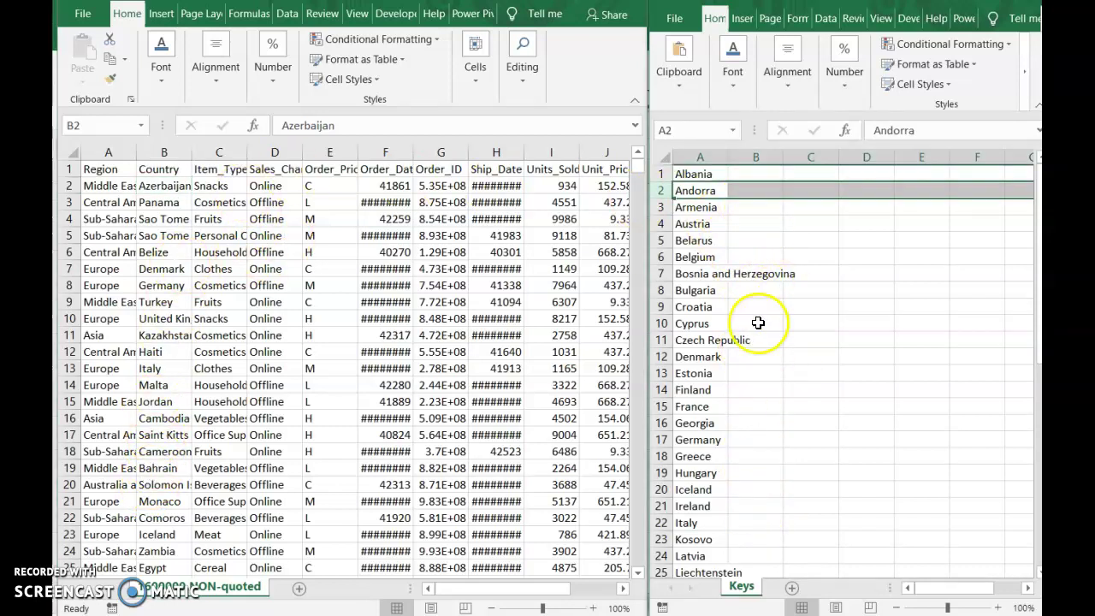
click(704, 175)
scroll(701, 270, down, 2)
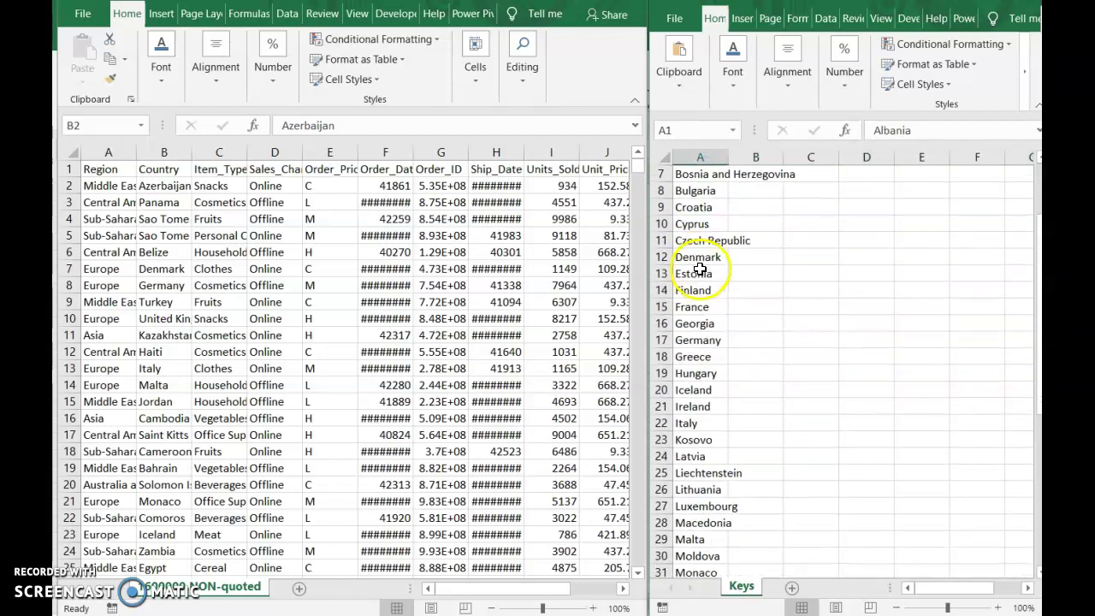
scroll(701, 272, down, 3)
scroll(697, 308, down, 5)
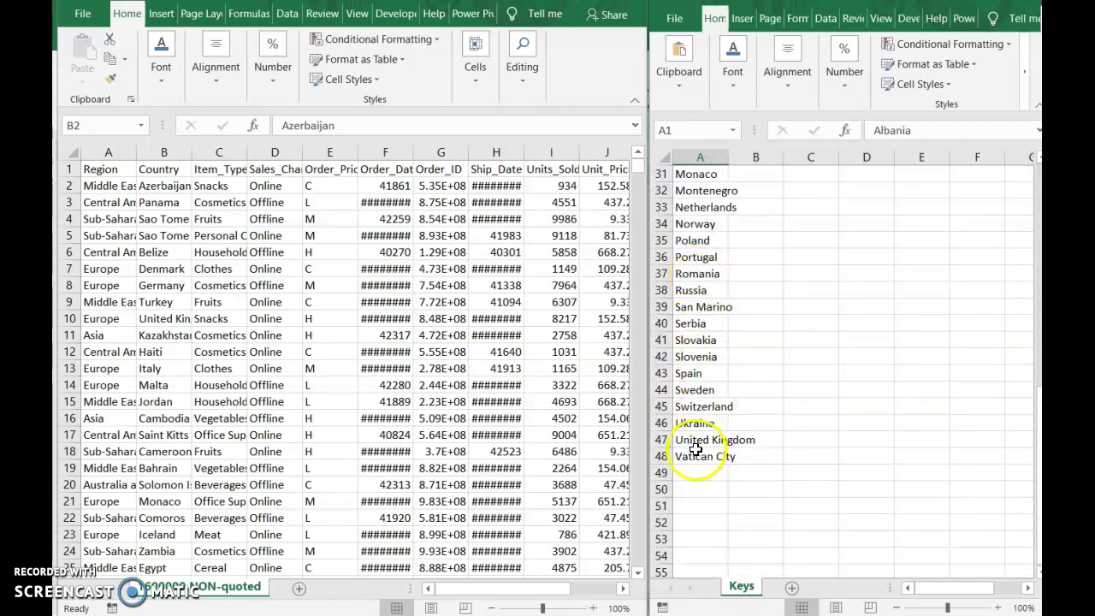
scroll(702, 458, up, 7)
scroll(697, 449, up, 3)
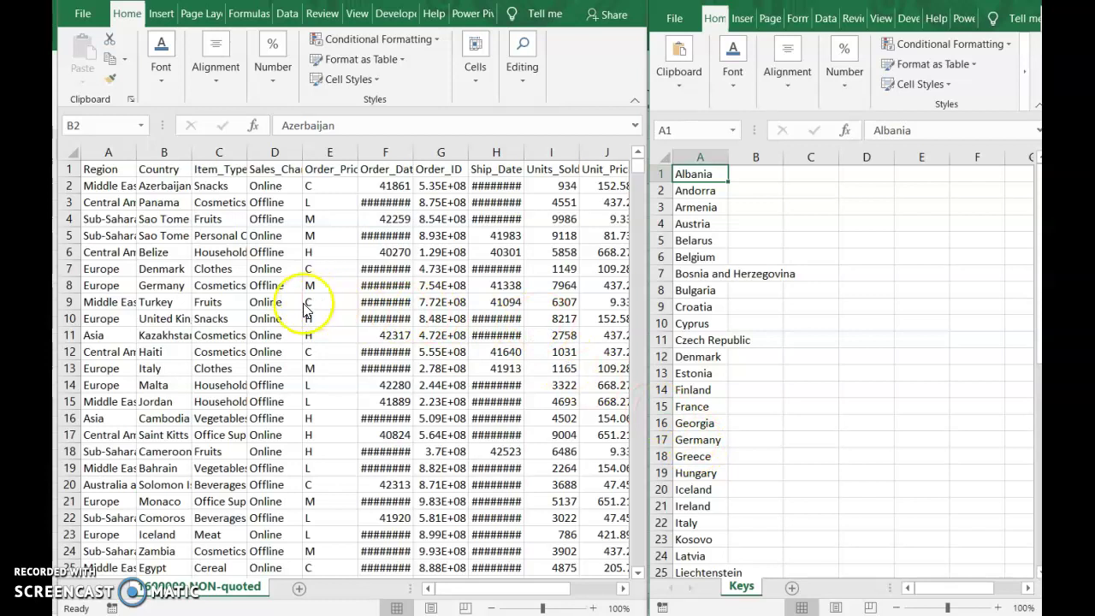
Step: Switch between the two workbooks and select the orders sheet's Country header in column B
click(186, 271)
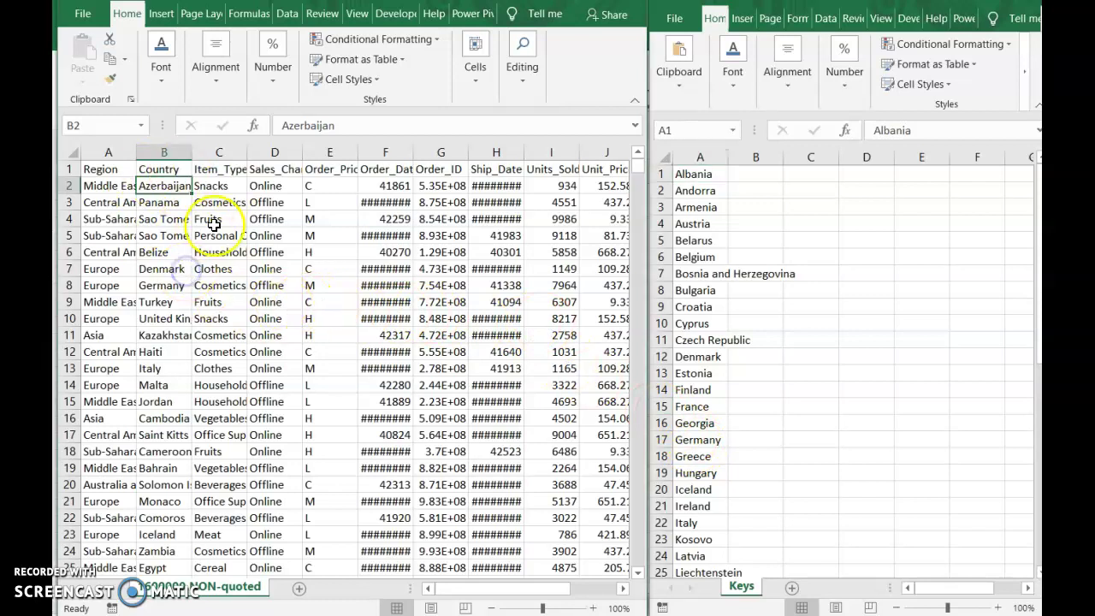
click(669, 225)
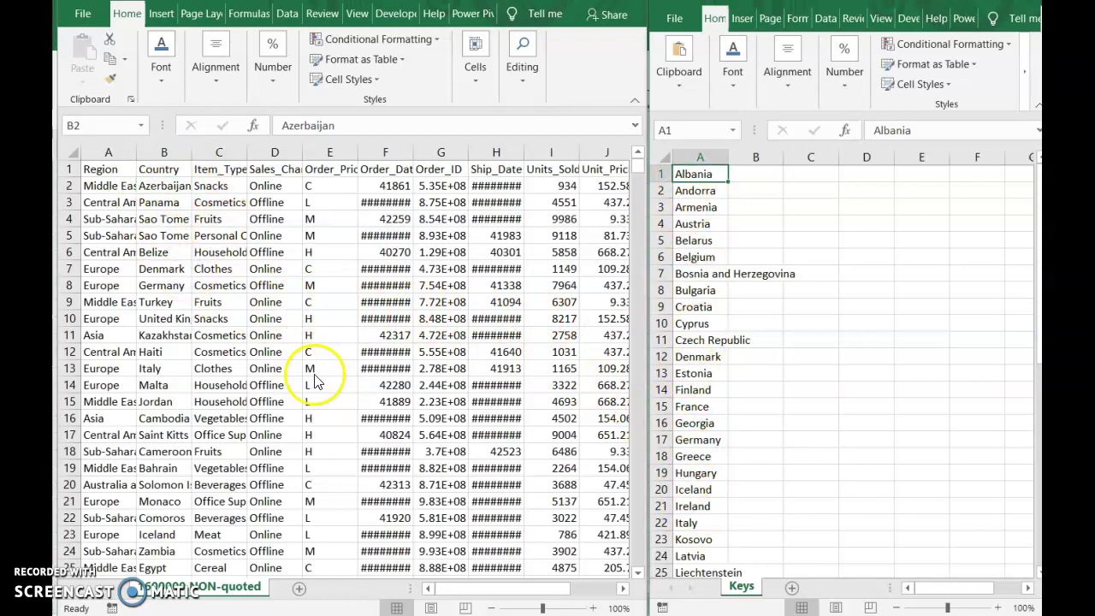
click(233, 313)
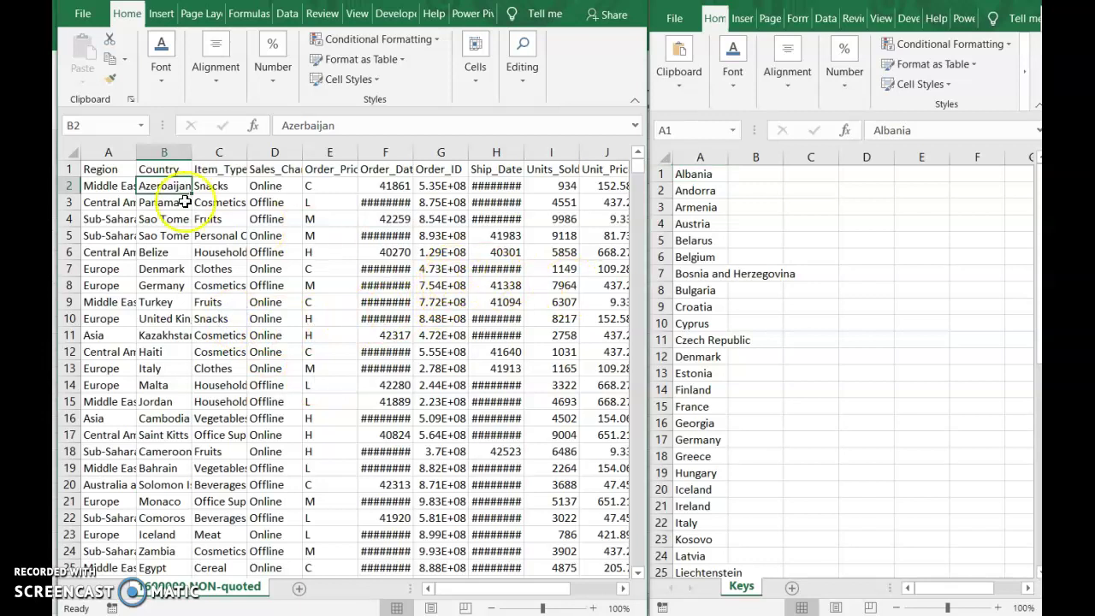
click(112, 171)
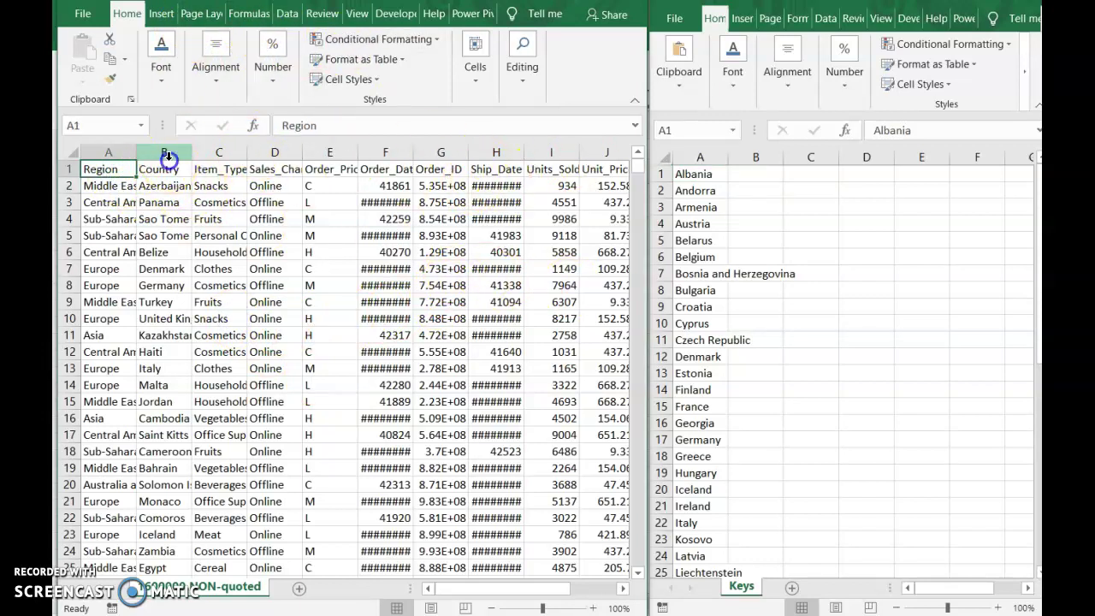
click(163, 171)
click(225, 183)
click(163, 169)
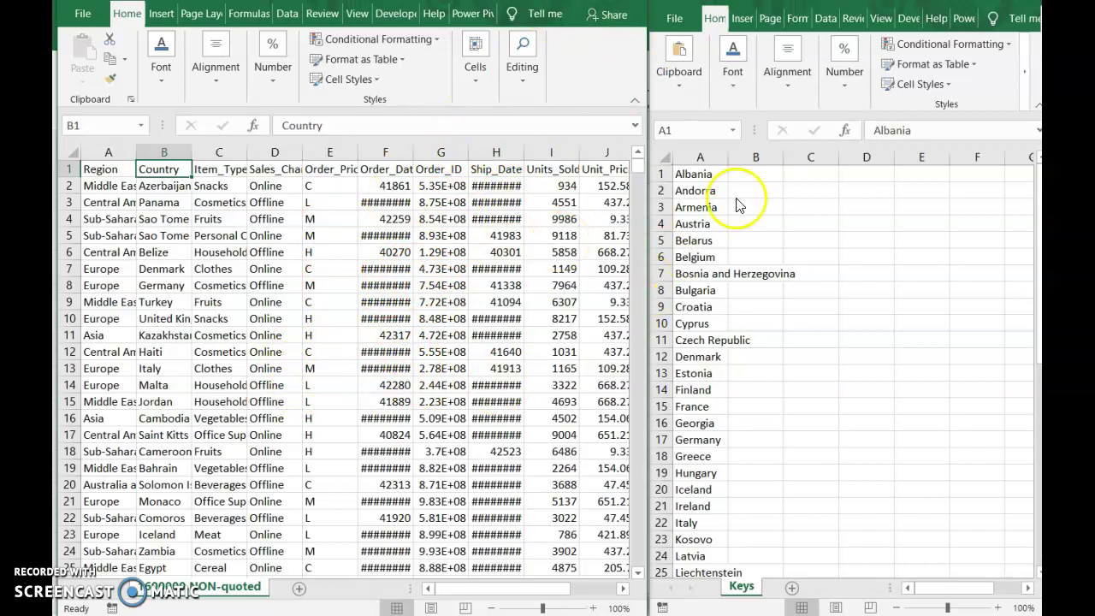
Step: In Book1, import the Keys file from the PQ Example folder with From Text/CSV
click(763, 256)
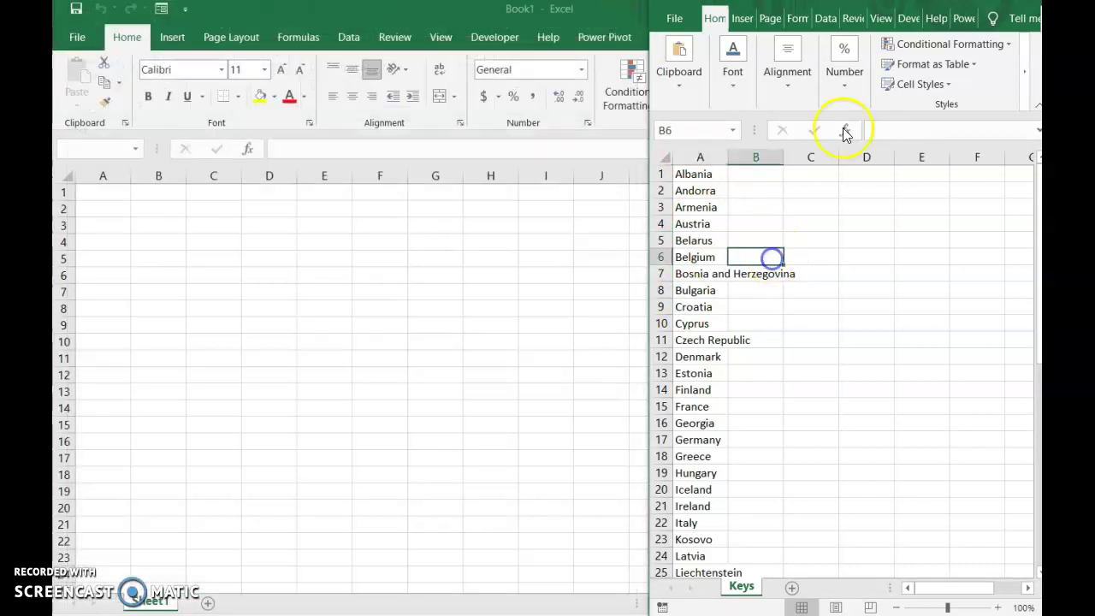
click(374, 299)
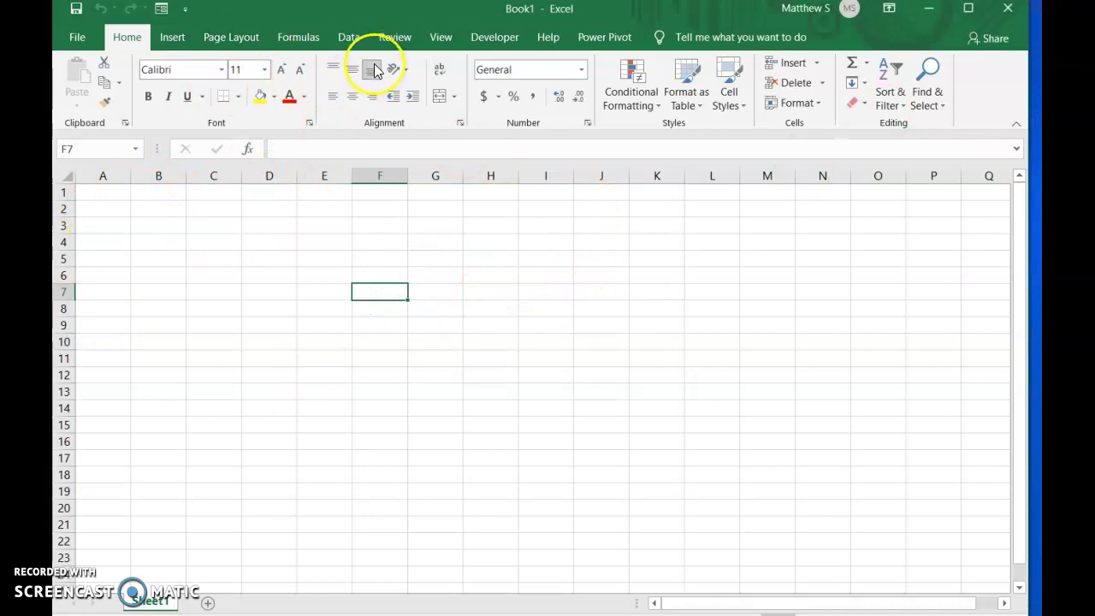
click(360, 34)
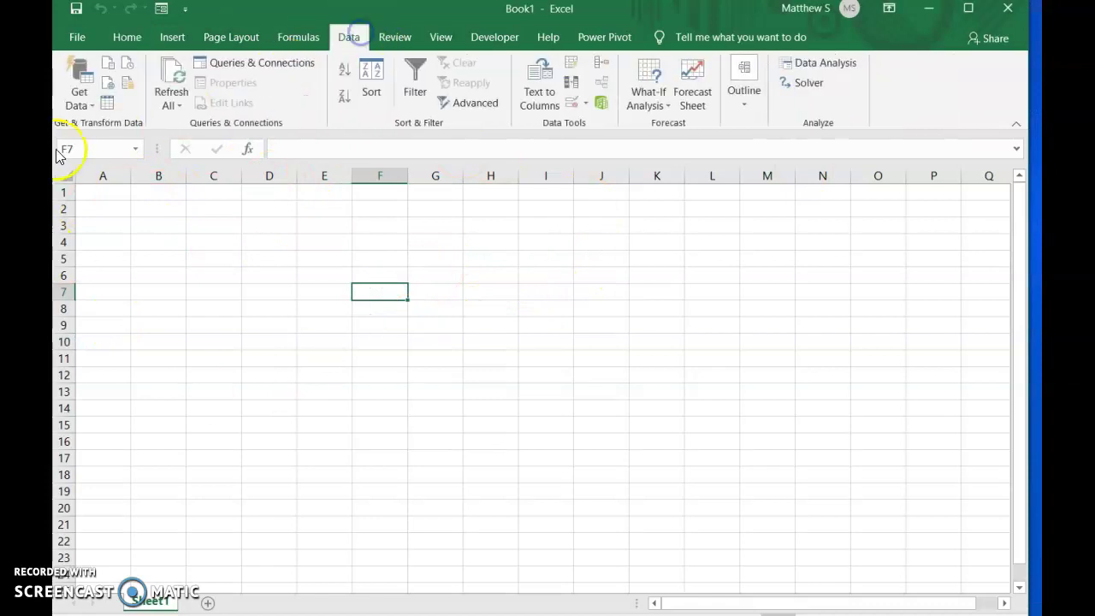
click(90, 103)
mouse_move(124, 135)
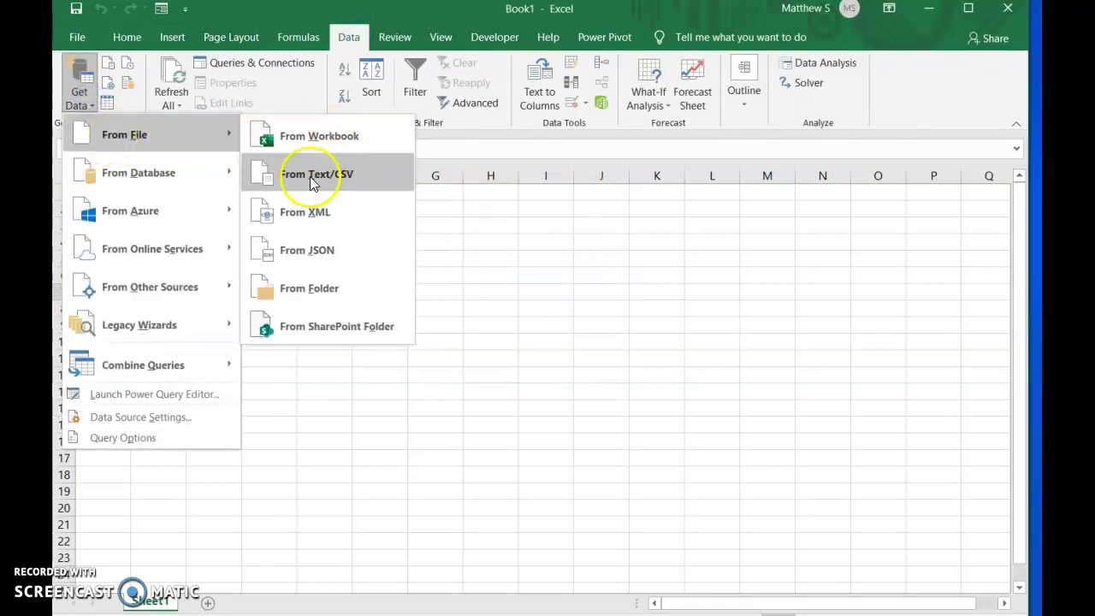
click(345, 176)
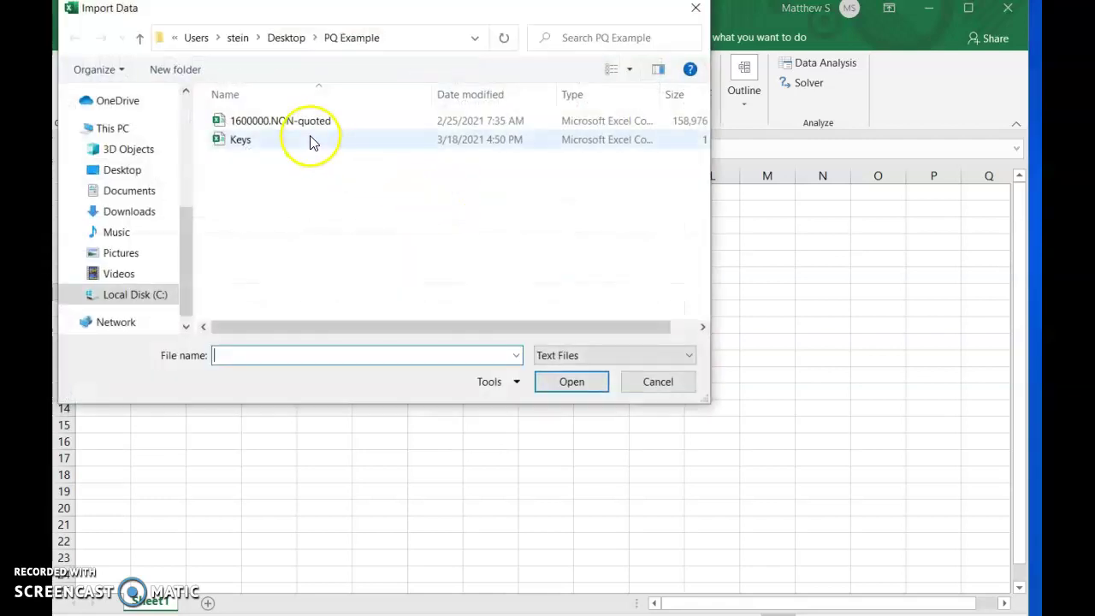
click(239, 142)
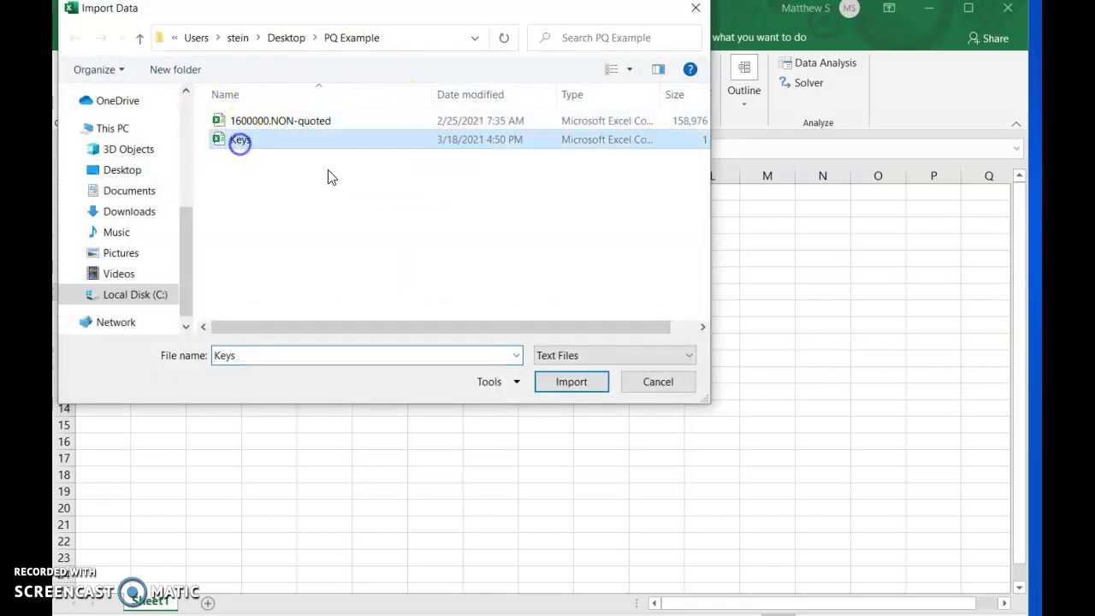
click(571, 382)
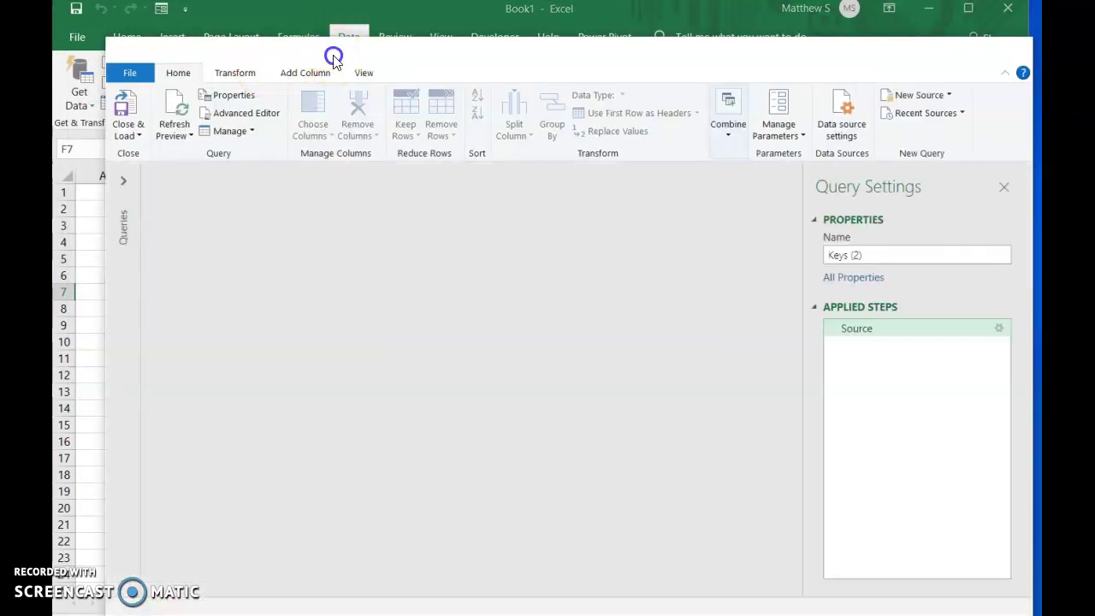
Step: Open Keys.csv as Text in the Power Query editor
drag(330, 53, 314, 35)
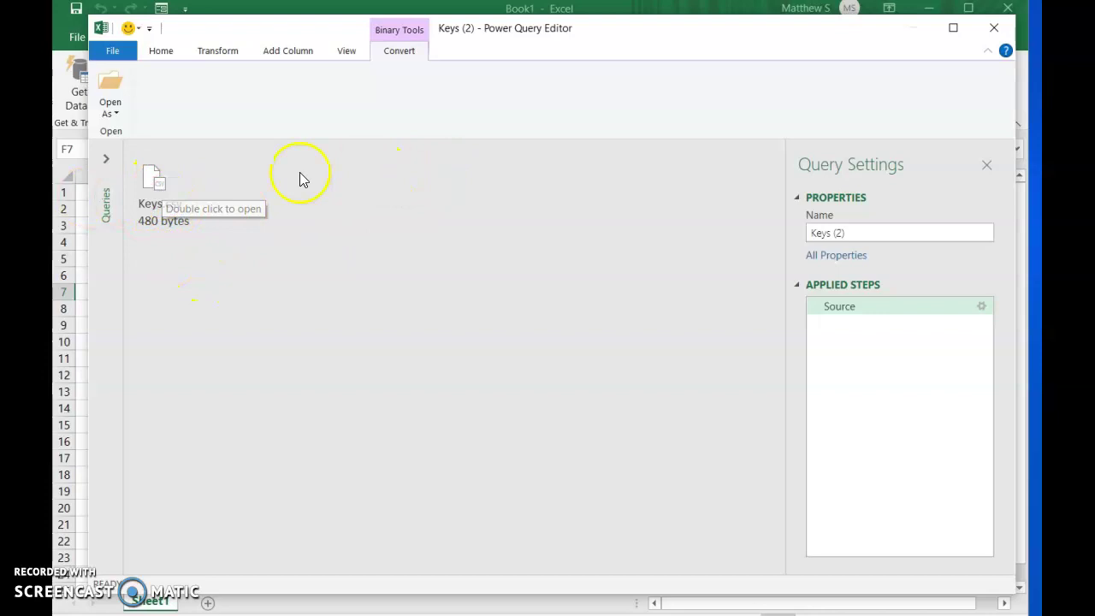
click(171, 180)
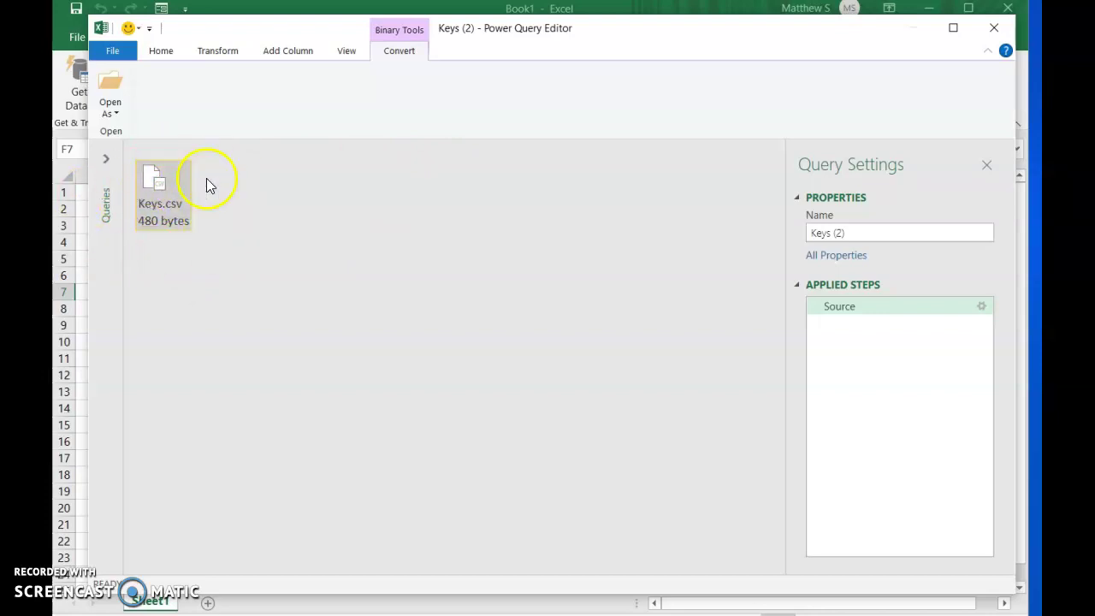
right_click(165, 197)
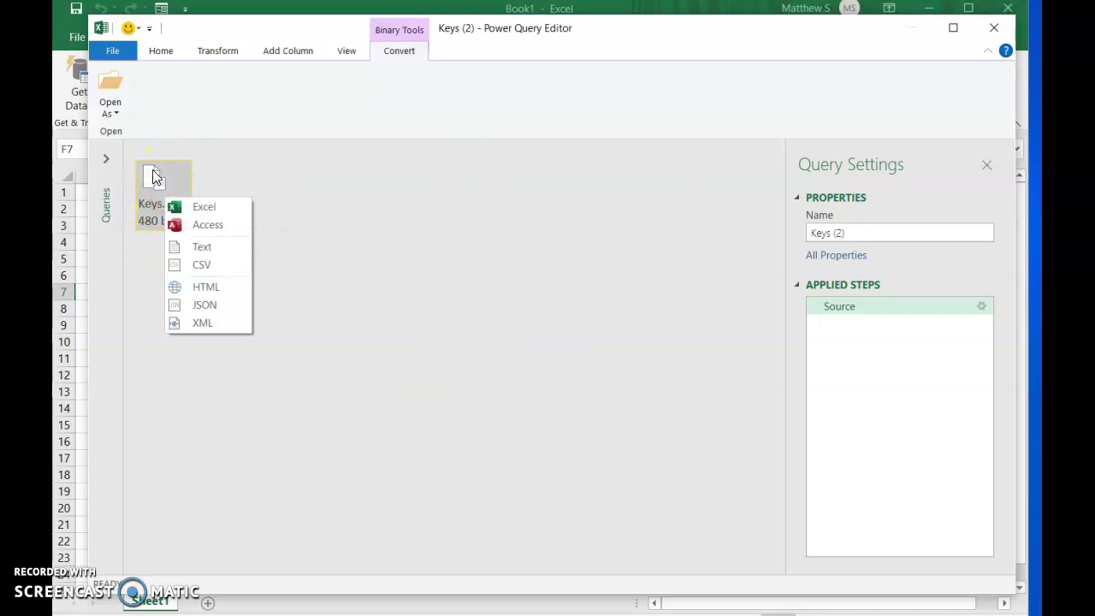
click(203, 248)
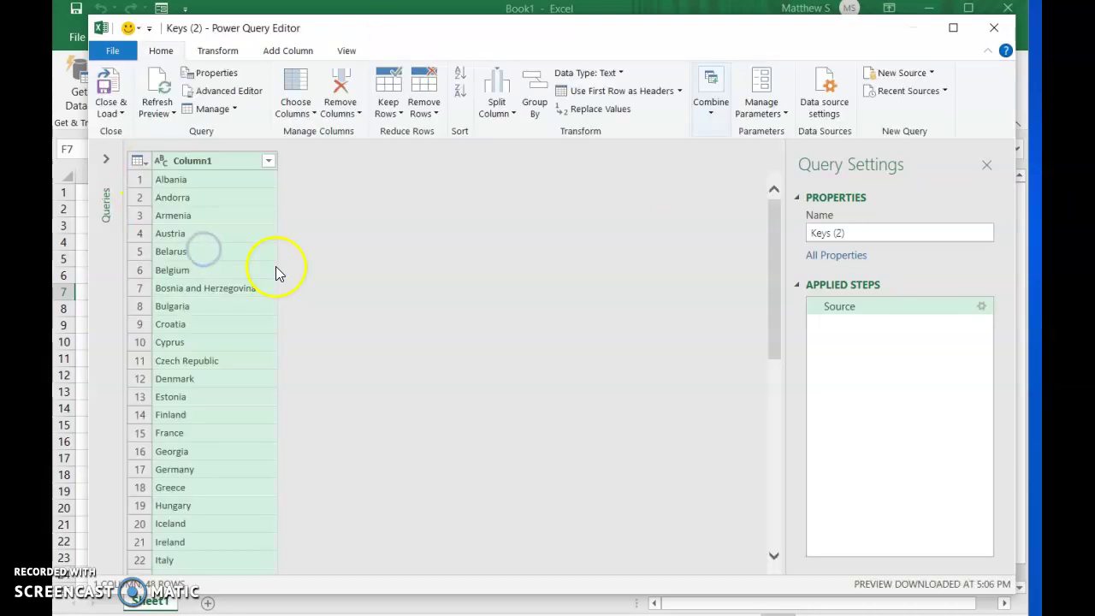
scroll(246, 291, down, 6)
scroll(244, 285, up, 6)
scroll(239, 256, down, 1)
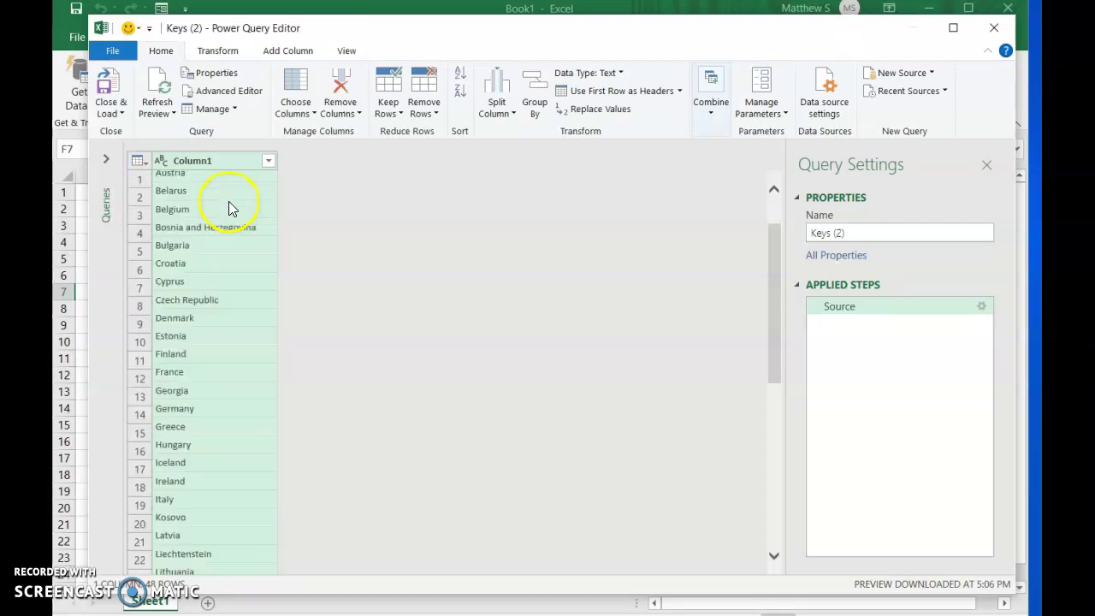
scroll(225, 242, down, 8)
scroll(226, 256, up, 8)
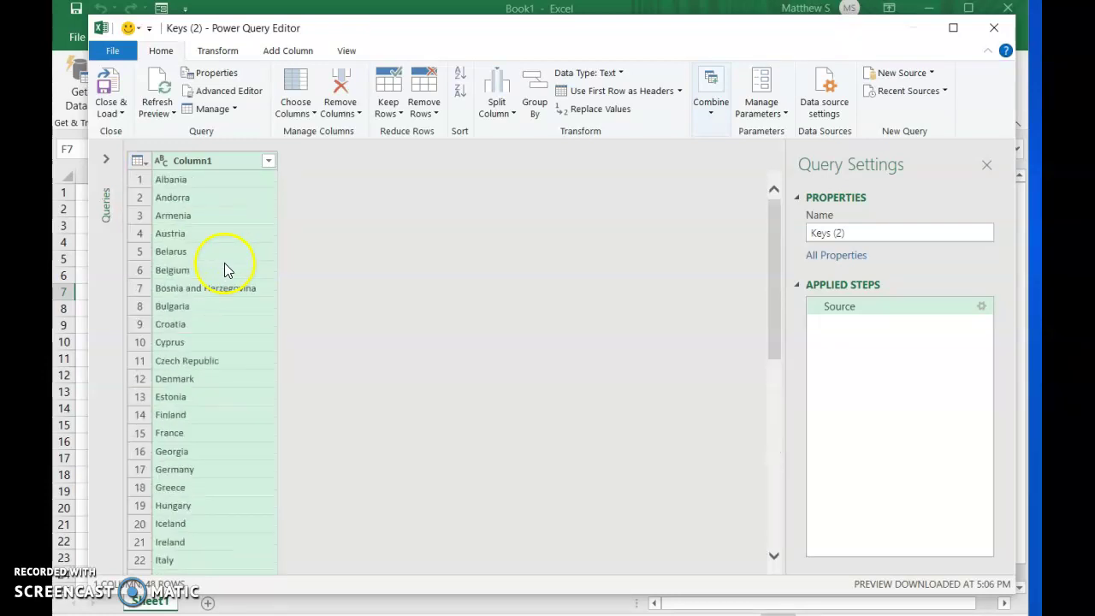
Step: Load the Keys (2) query with Close & Load To as Only Create Connection
click(113, 112)
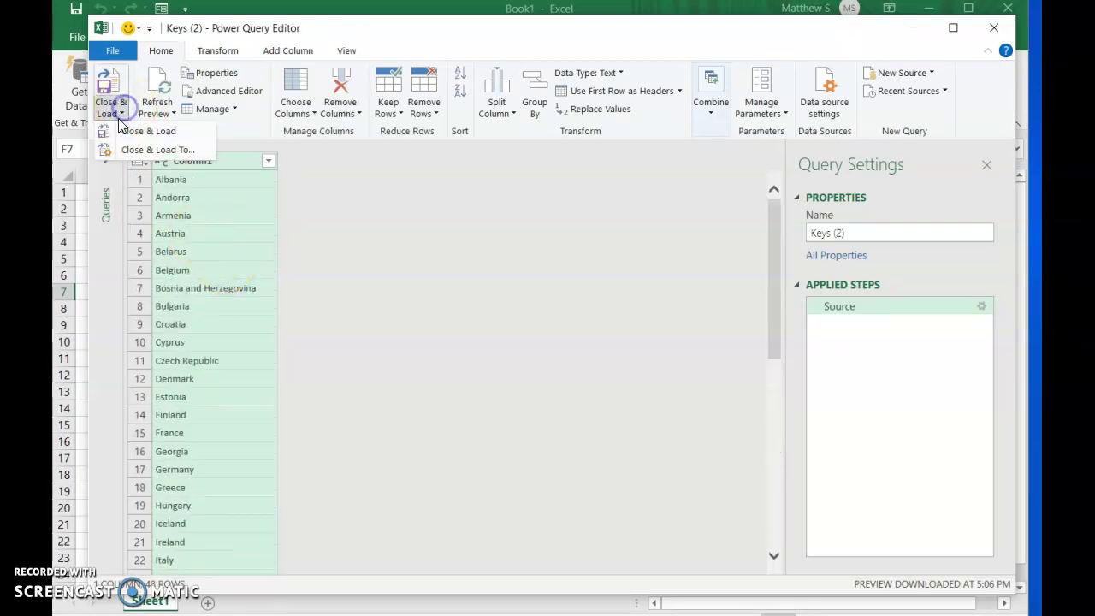
click(163, 151)
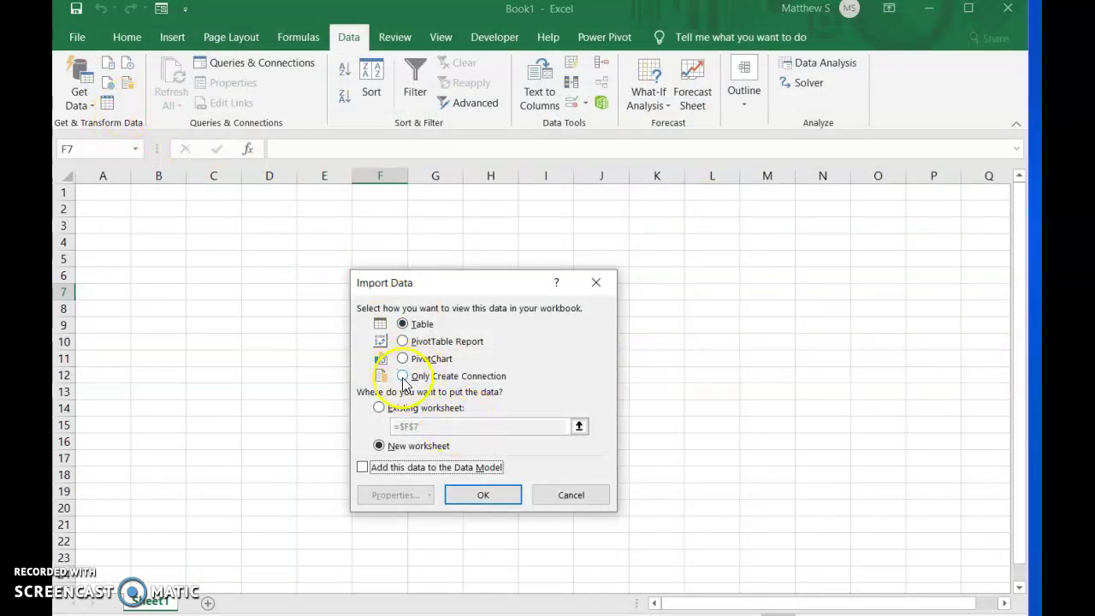
click(403, 377)
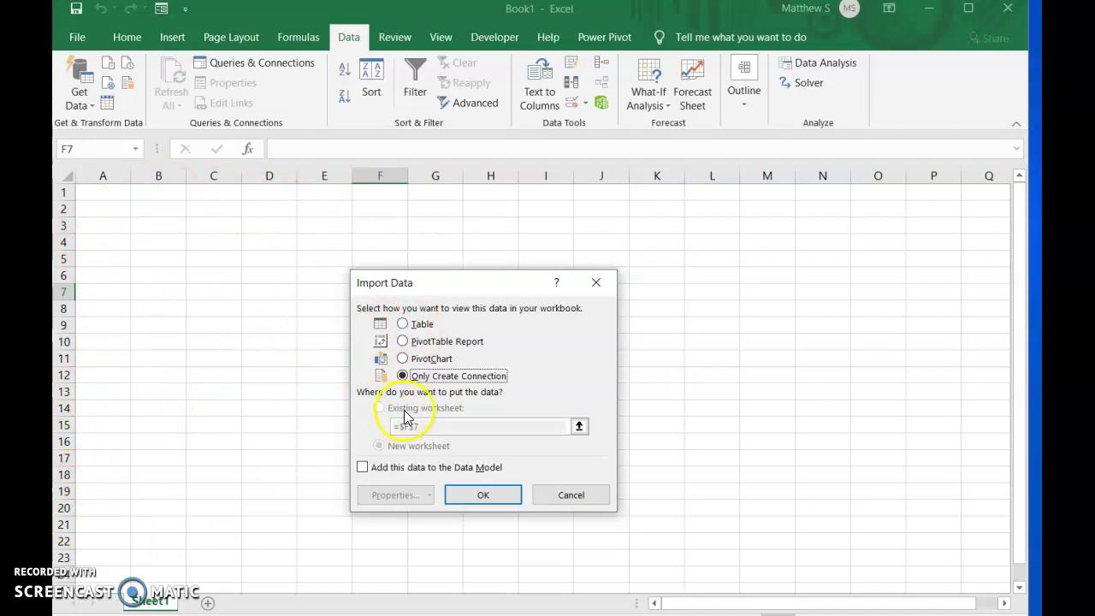
click(485, 497)
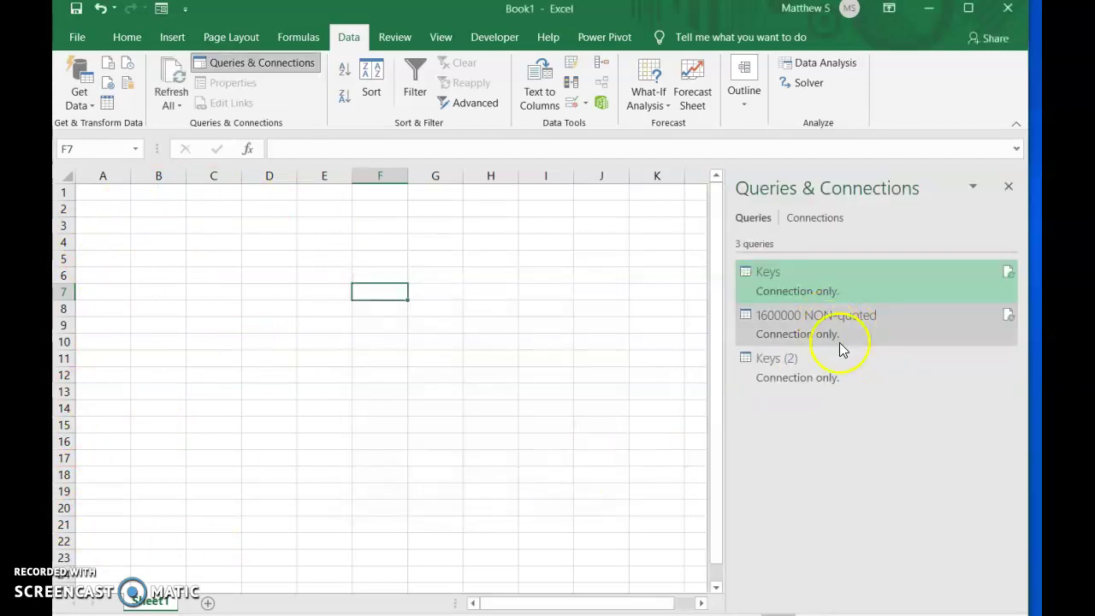
Step: Delete the 1600000 NON-quoted and Keys (2) queries, leaving only the Keys query
right_click(841, 321)
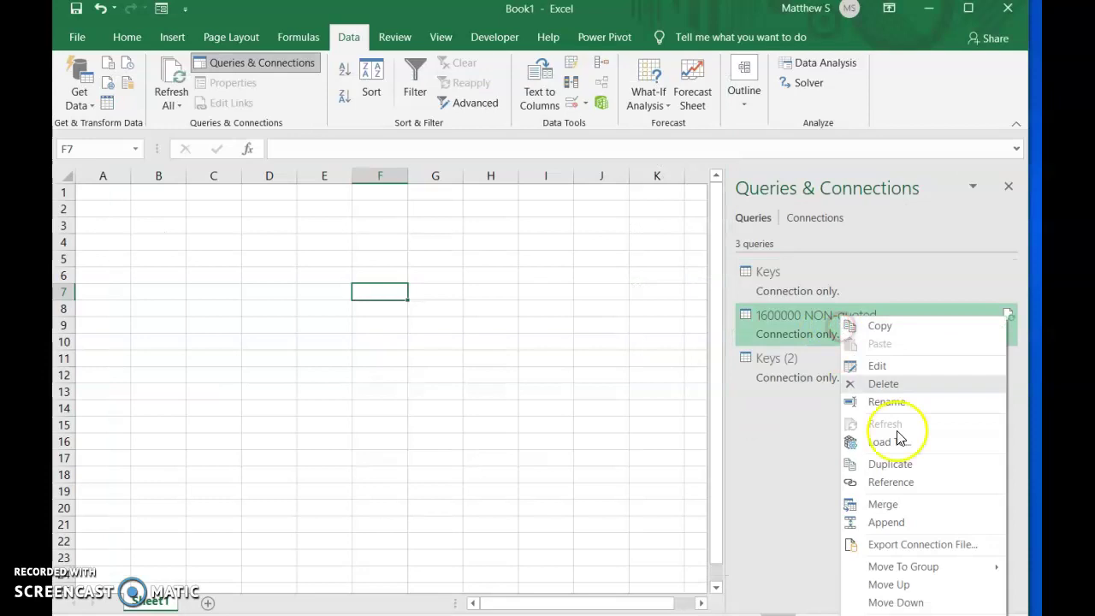
click(886, 384)
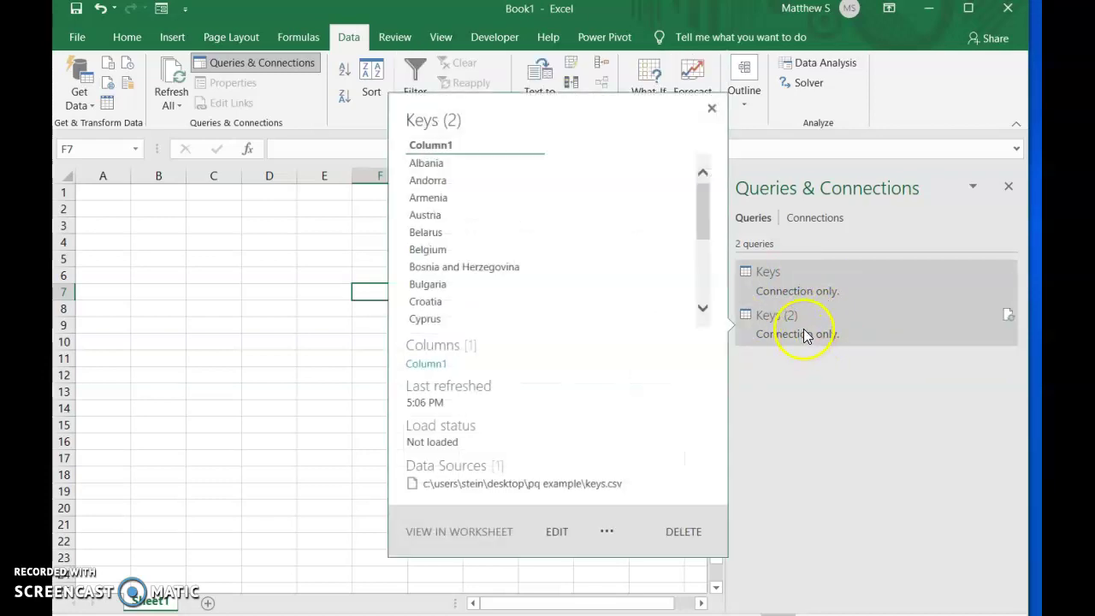
right_click(803, 329)
click(853, 368)
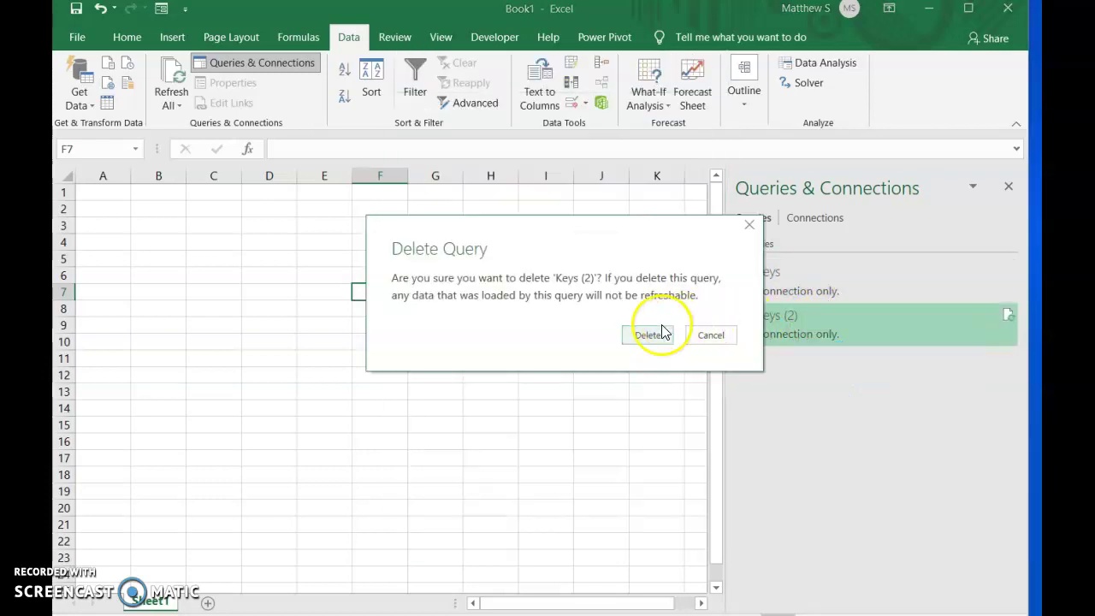
click(657, 333)
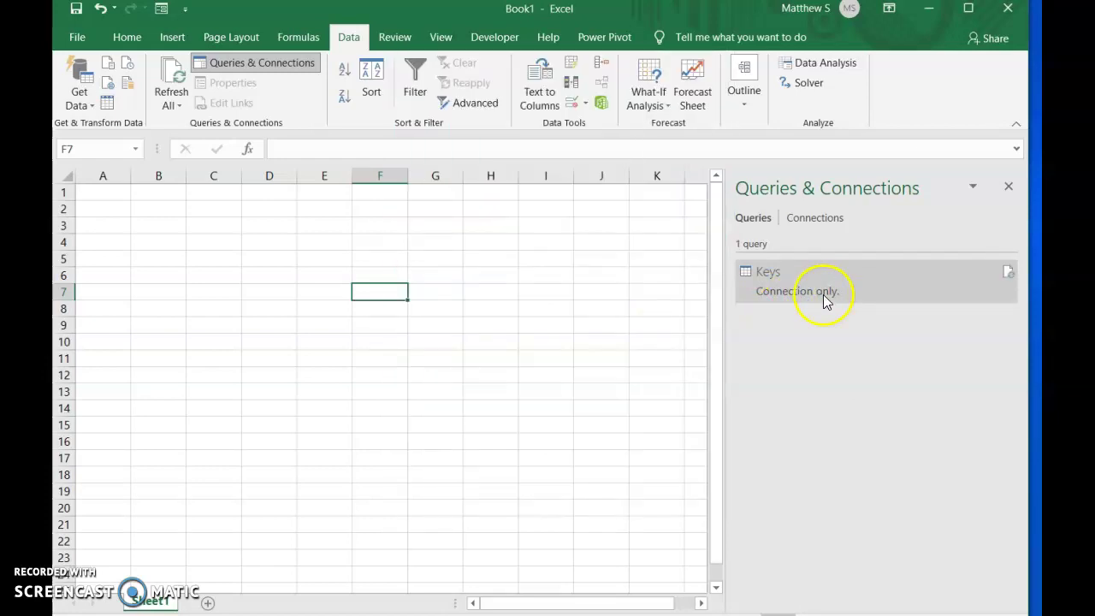
mouse_move(796, 282)
click(158, 292)
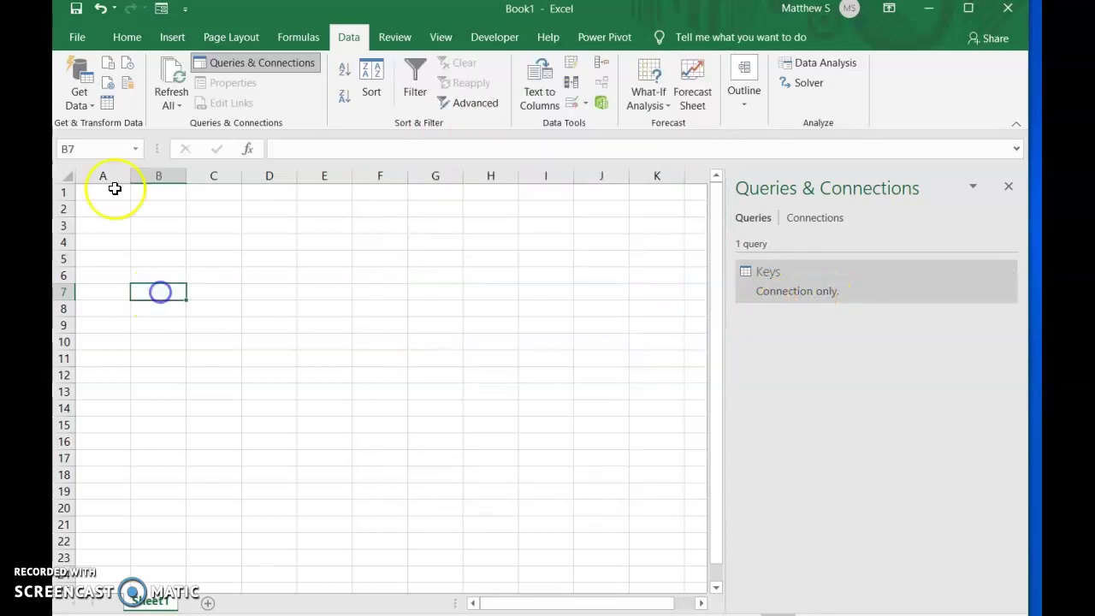
Step: Import 1600000.NON-quoted.csv from Text/CSV and open it with Transform Data
click(90, 99)
mouse_move(124, 134)
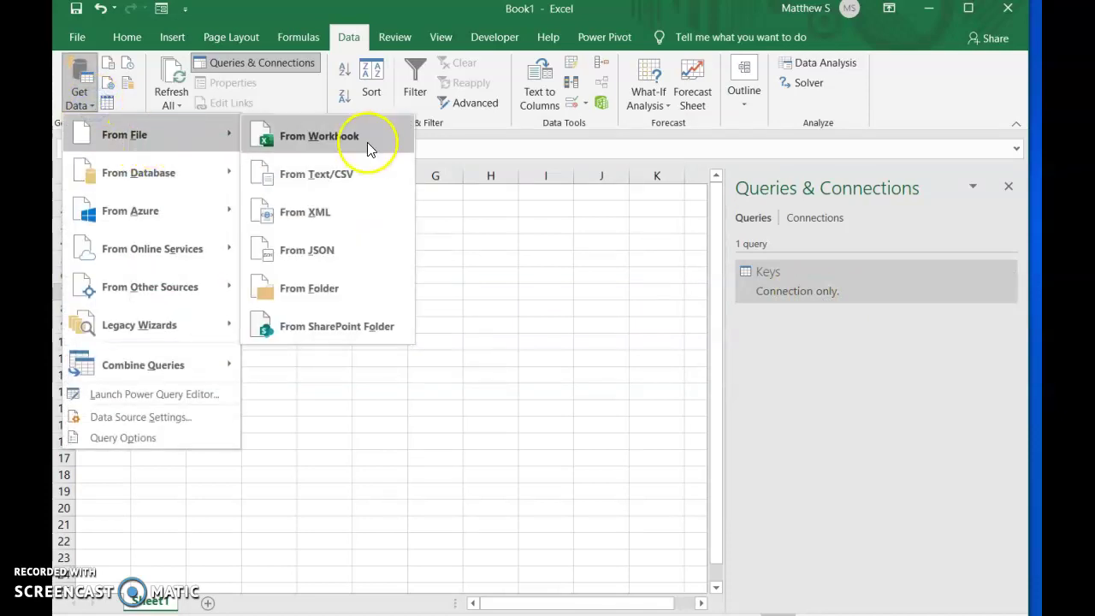
click(341, 178)
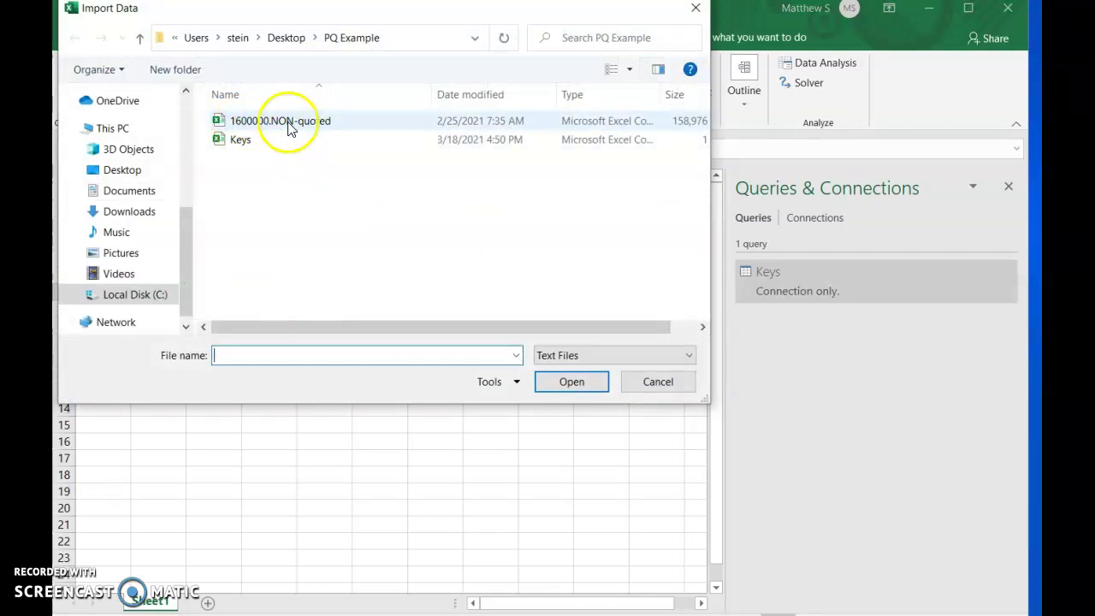
click(285, 122)
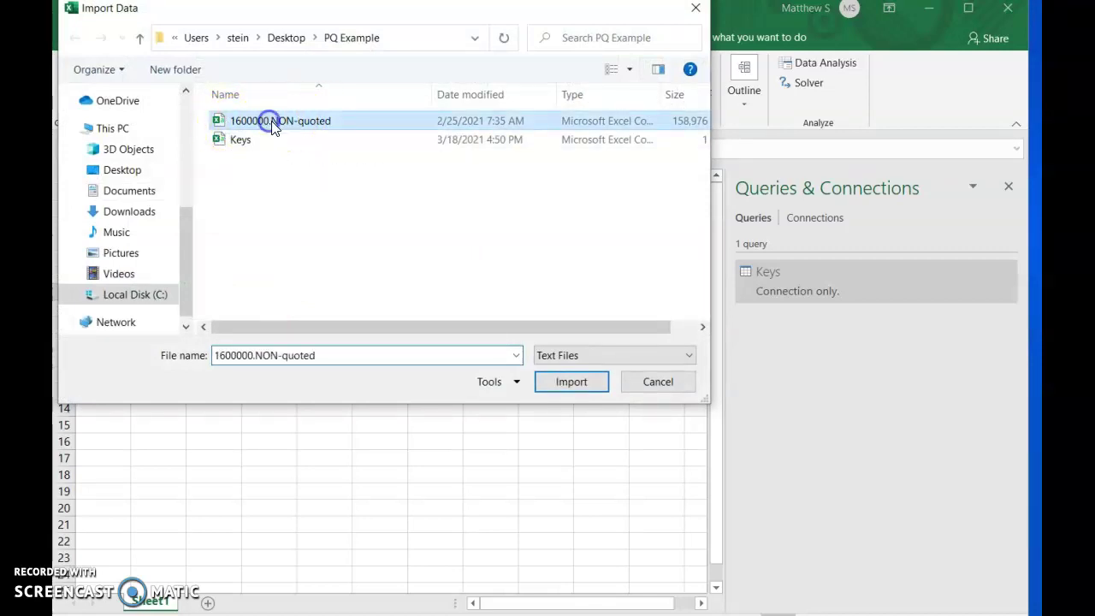
click(578, 383)
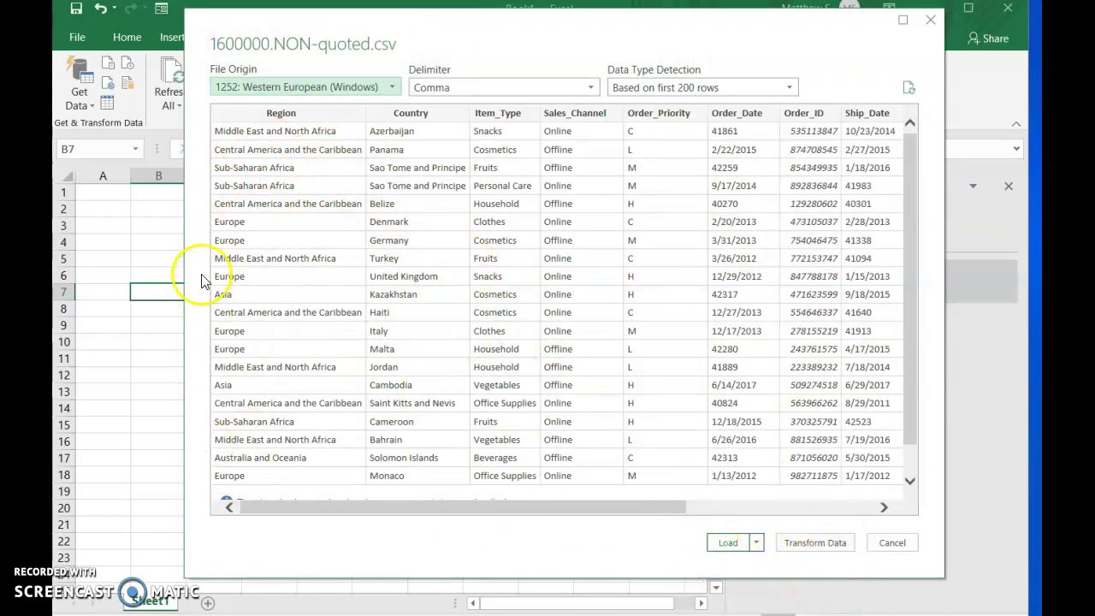
click(815, 543)
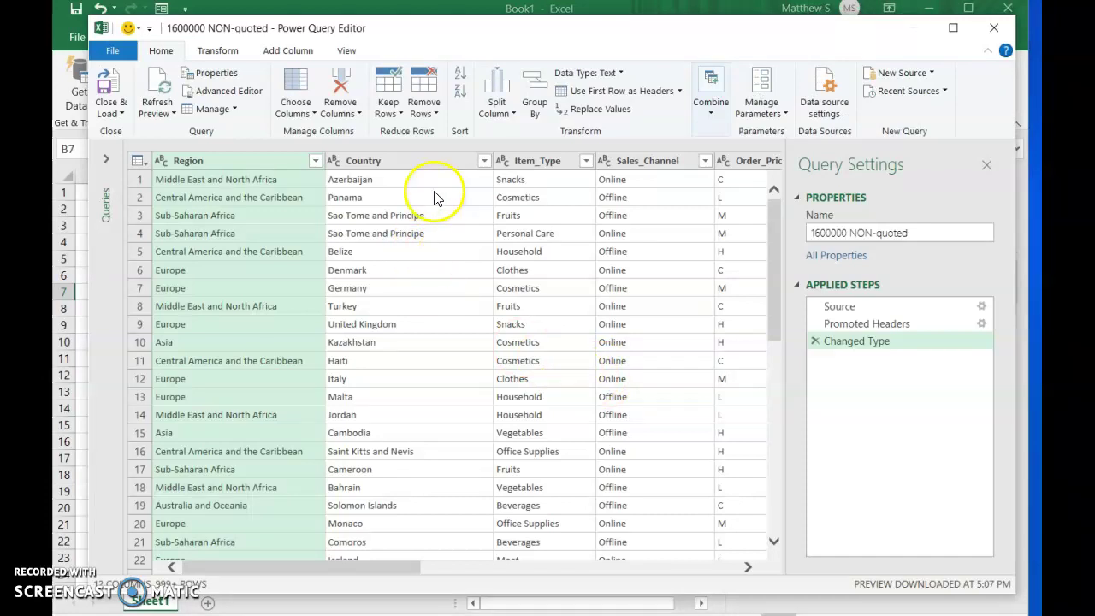
Step: Merge the orders with Keys, matching Country to Column1, using an Inner join
click(389, 161)
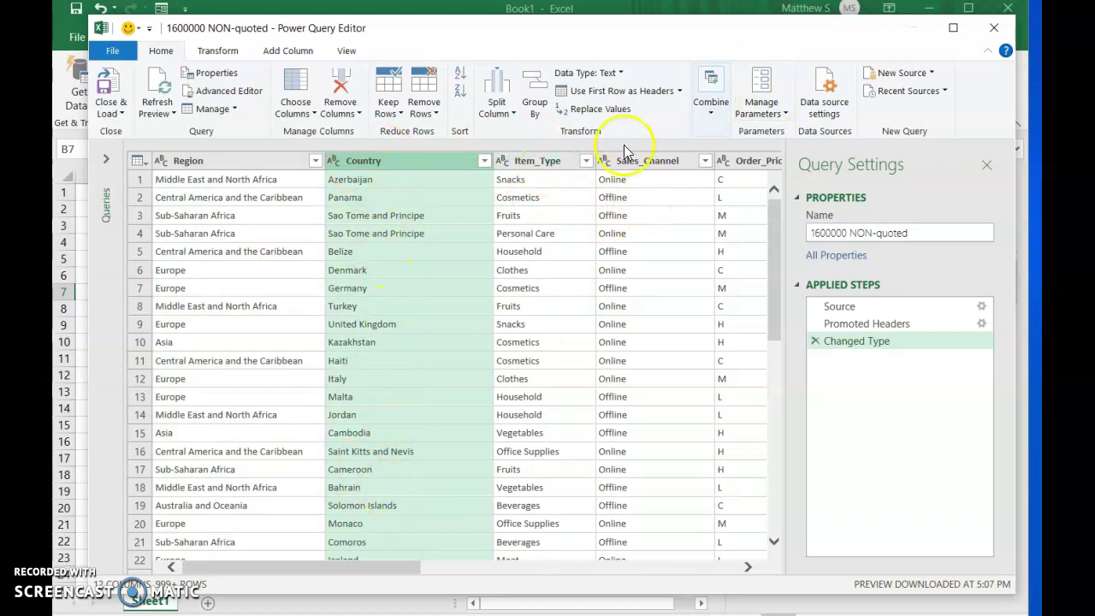
click(710, 101)
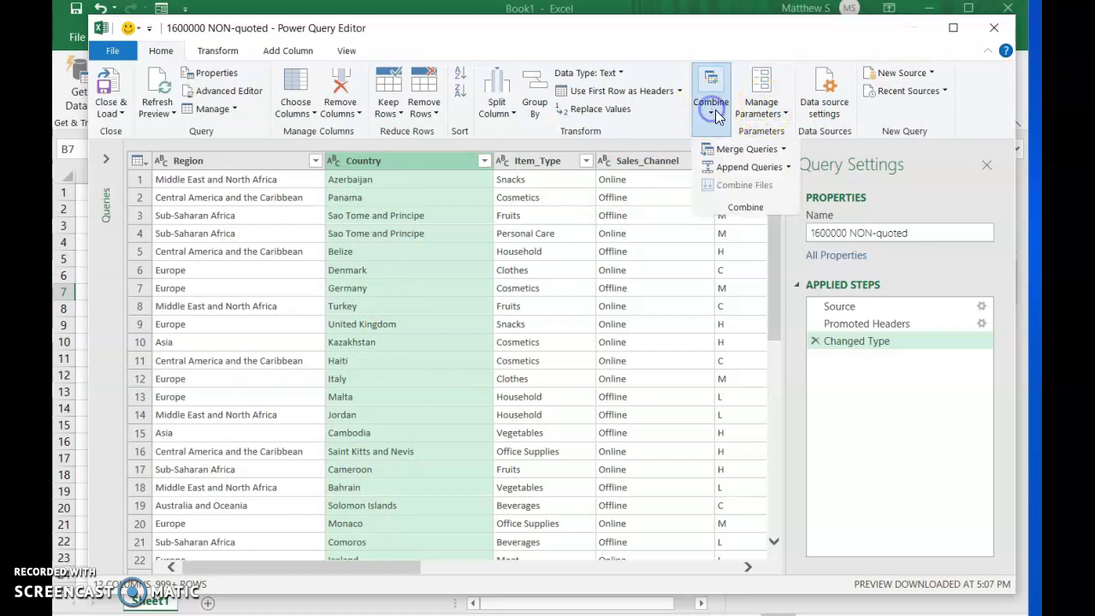
click(761, 152)
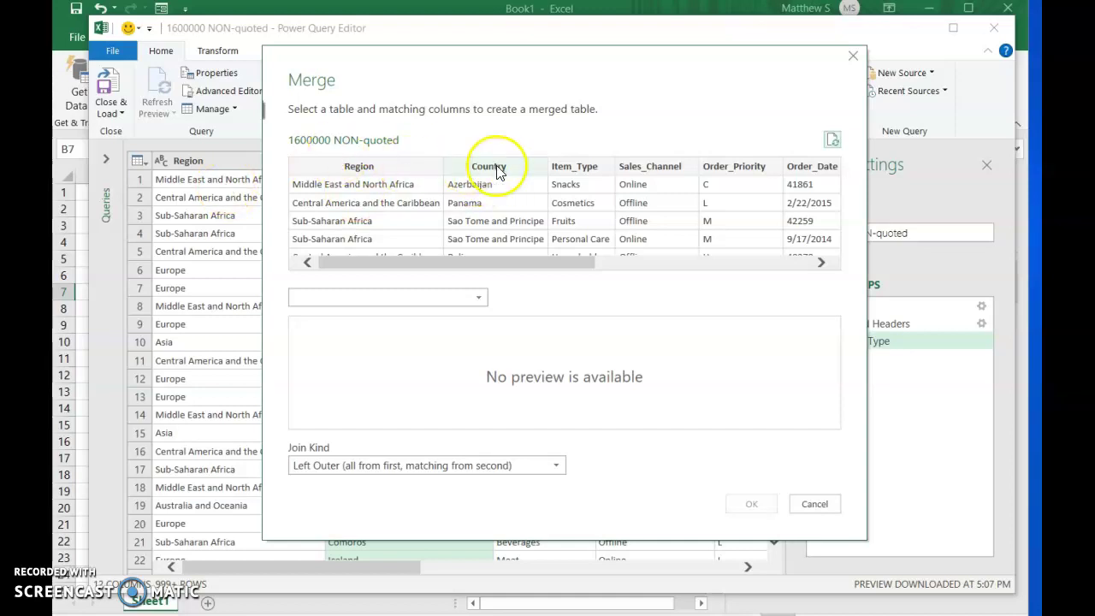
click(499, 167)
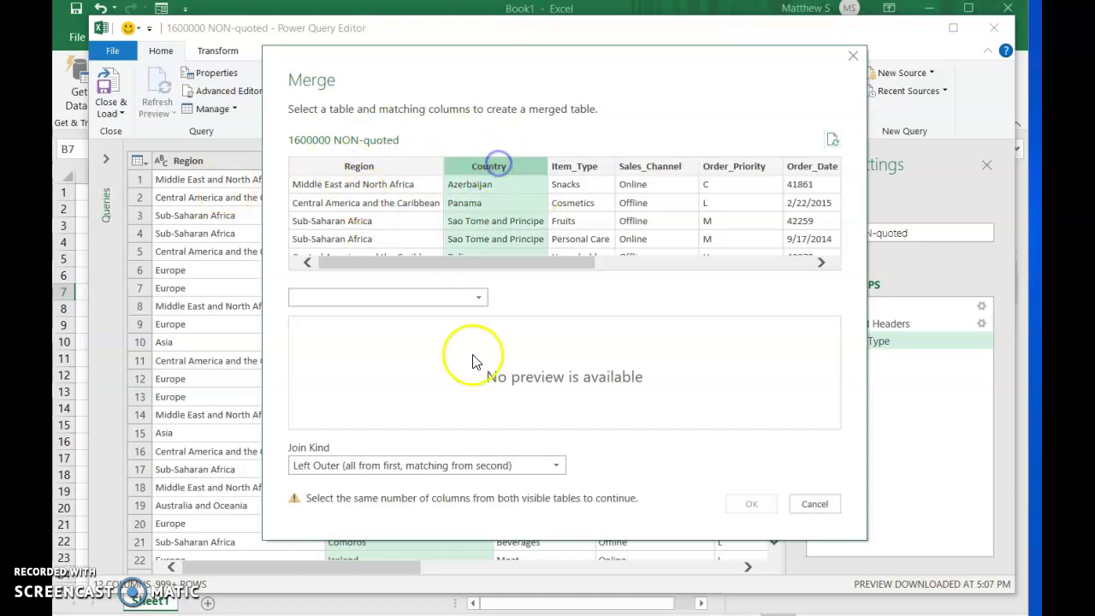
click(478, 297)
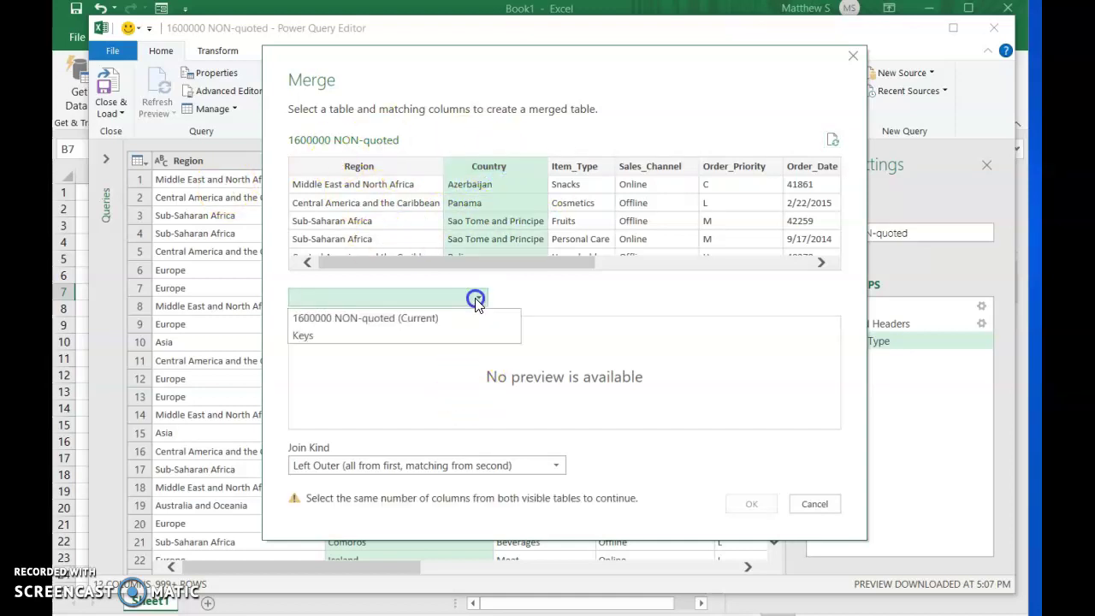
click(326, 337)
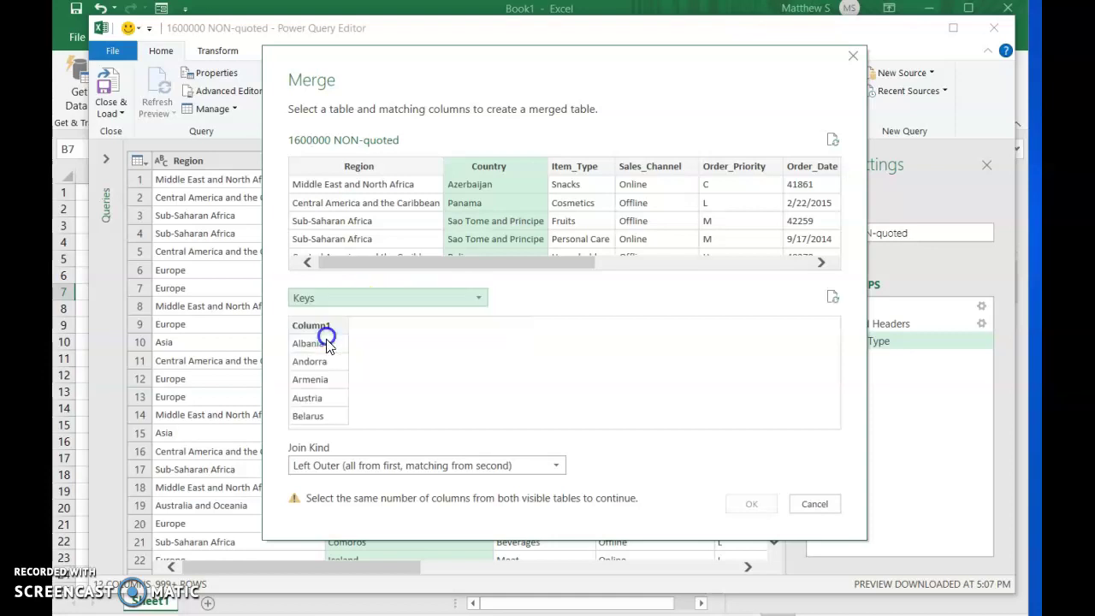
click(307, 325)
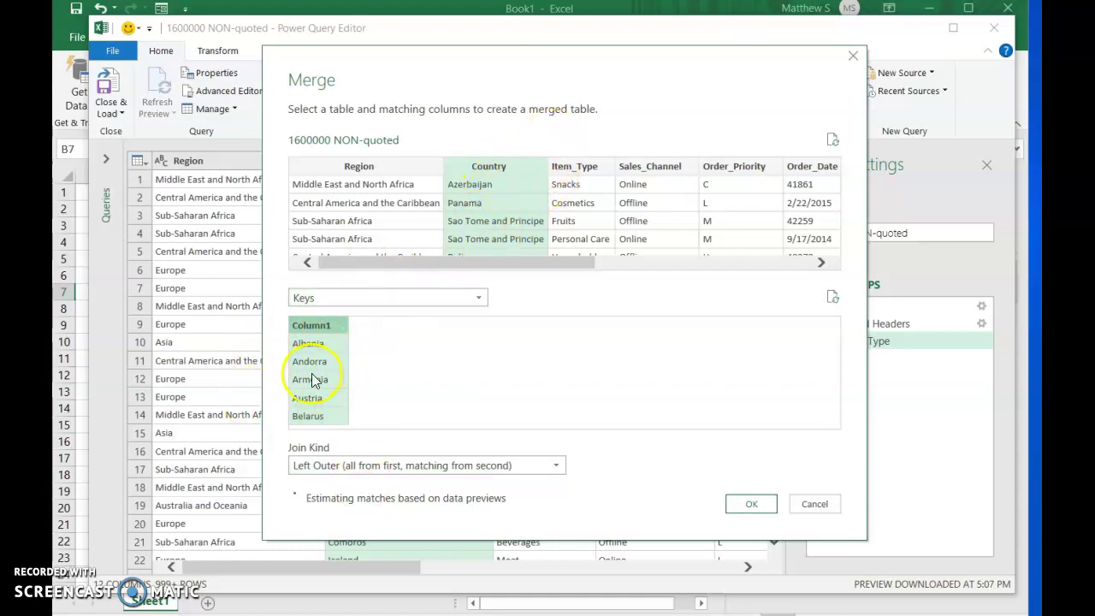
click(414, 469)
click(366, 538)
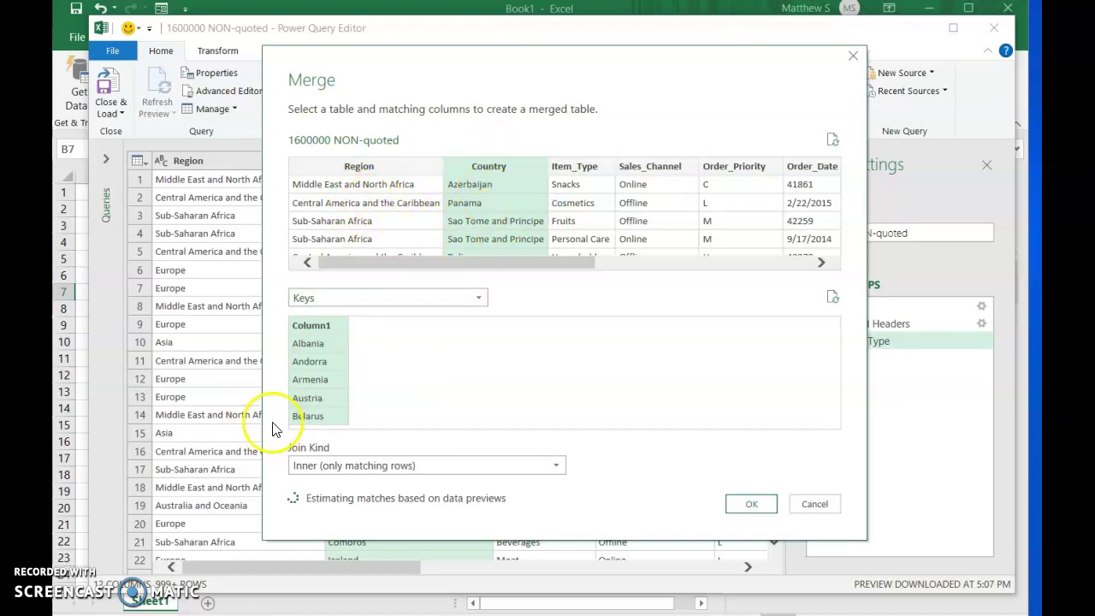
click(748, 504)
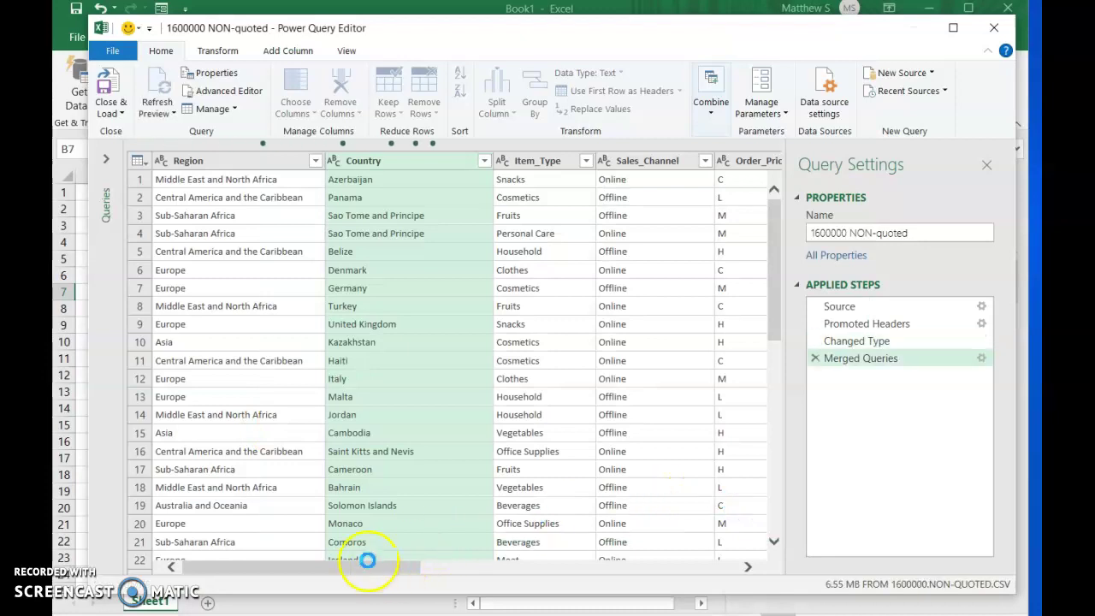
Step: Scroll the preview right to show the new Keys column of nested Table values
click(375, 568)
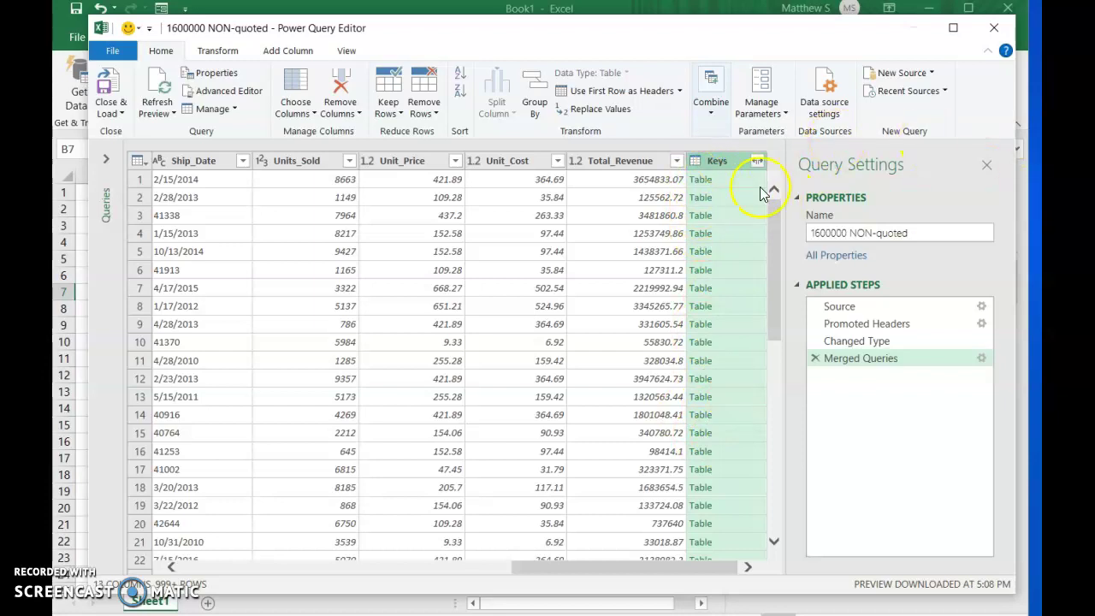
Step: Remove the merged Keys column from the 1600000 NON-quoted query
right_click(720, 163)
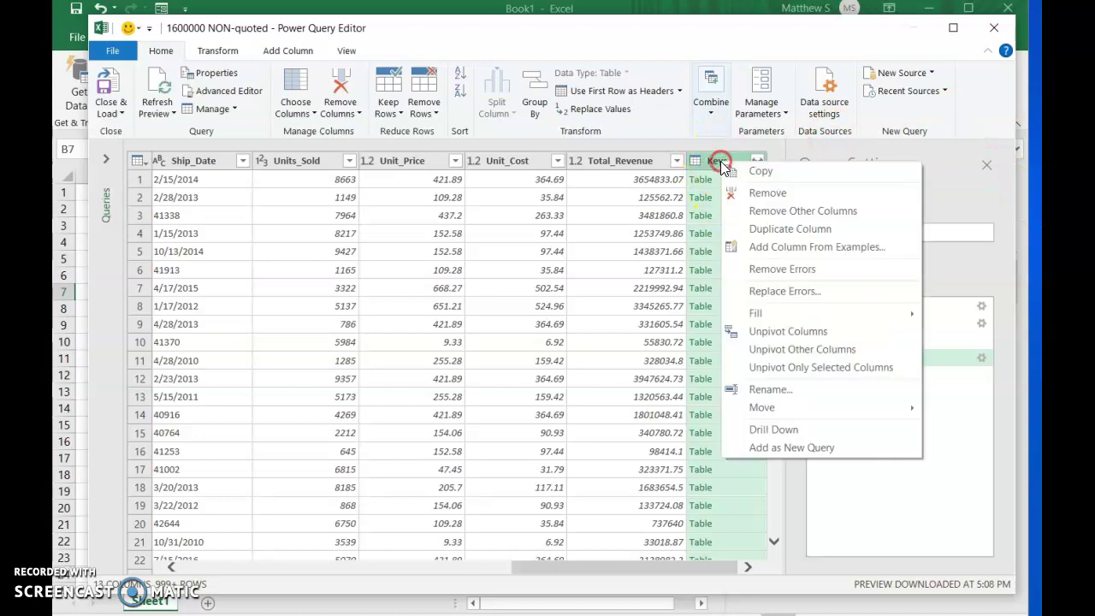
click(756, 204)
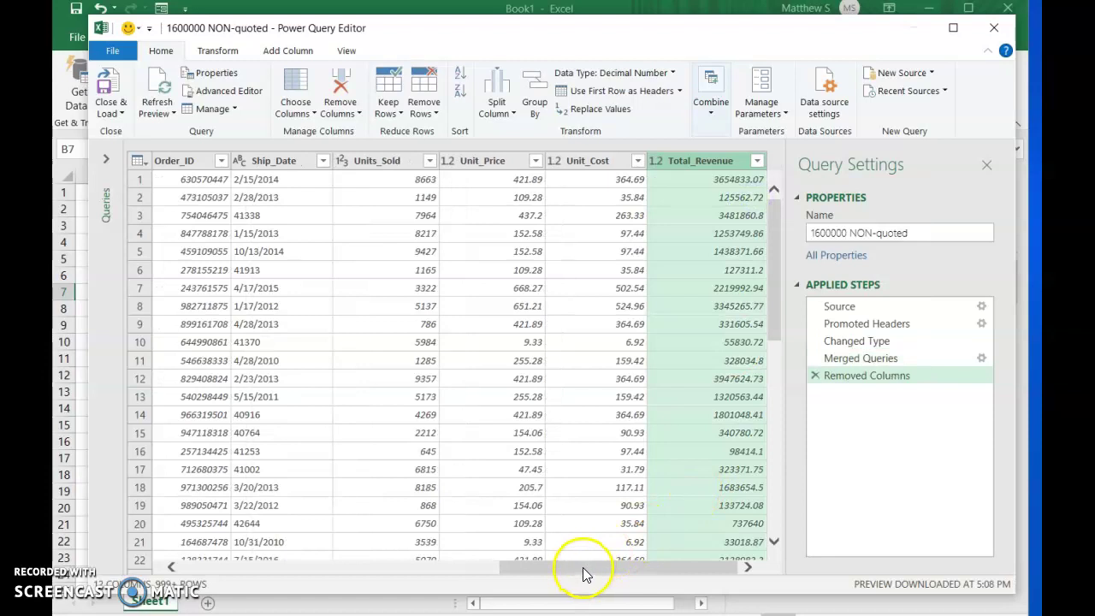
drag(582, 568, 276, 582)
click(110, 113)
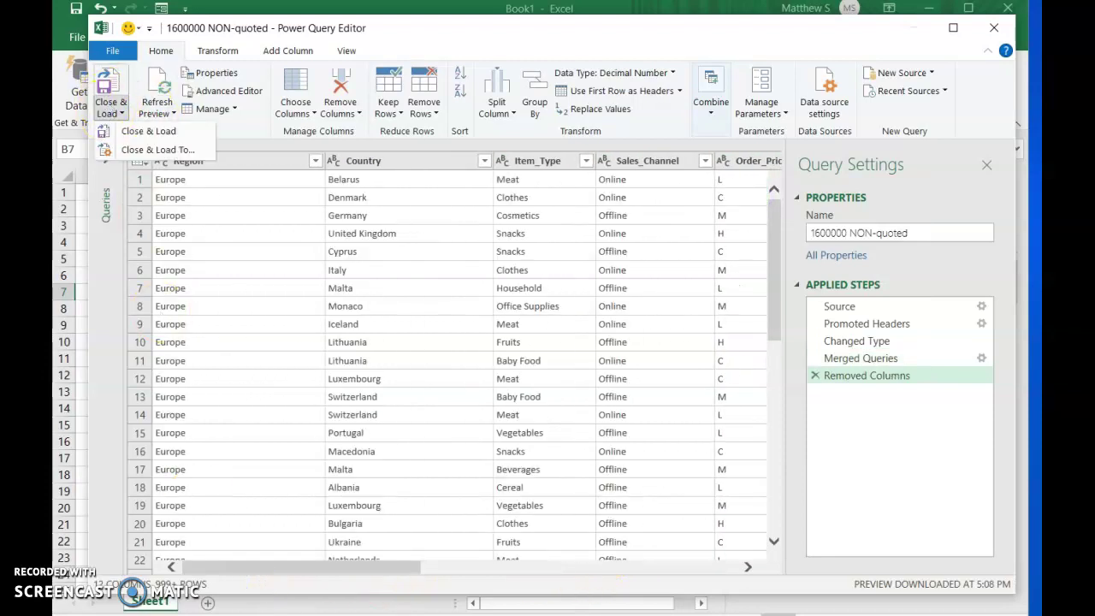
Step: Close & Load the query and wait for 403,810 European rows to fill the new sheet
click(128, 135)
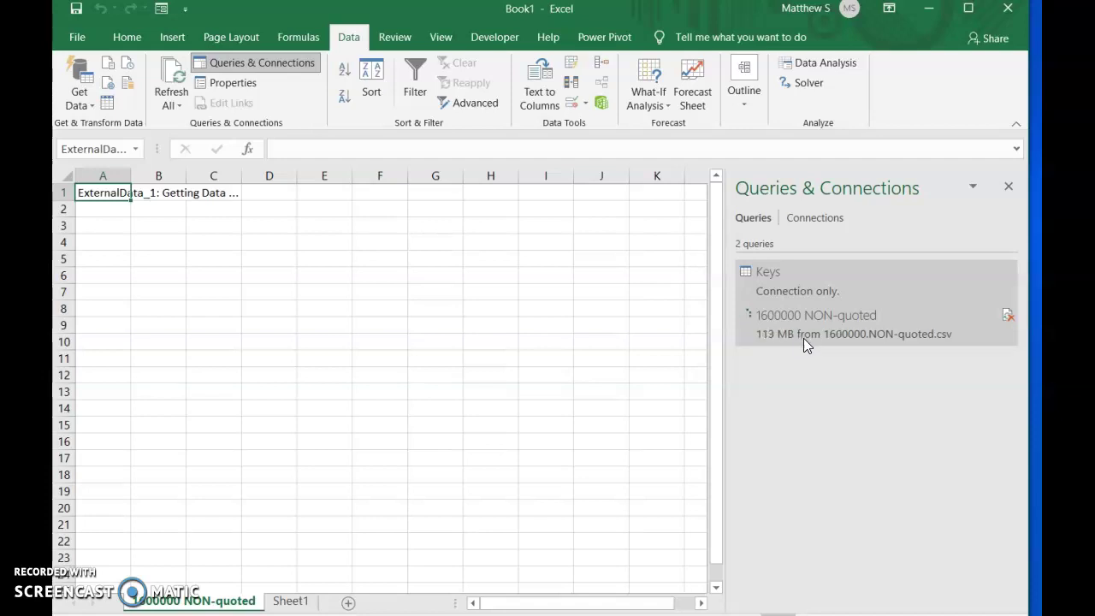
mouse_move(873, 325)
click(797, 345)
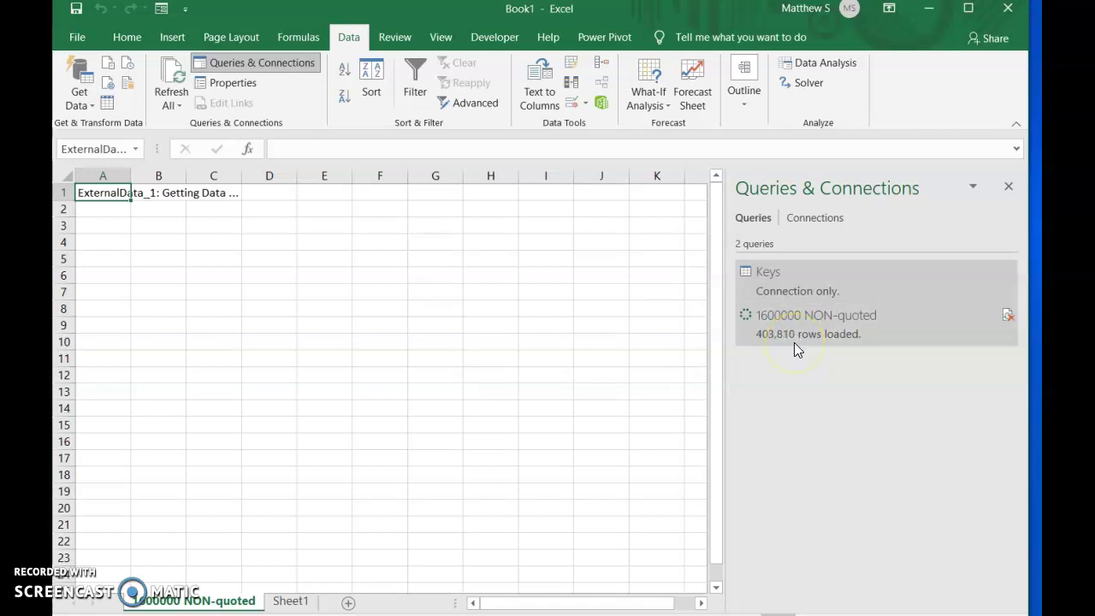
click(779, 332)
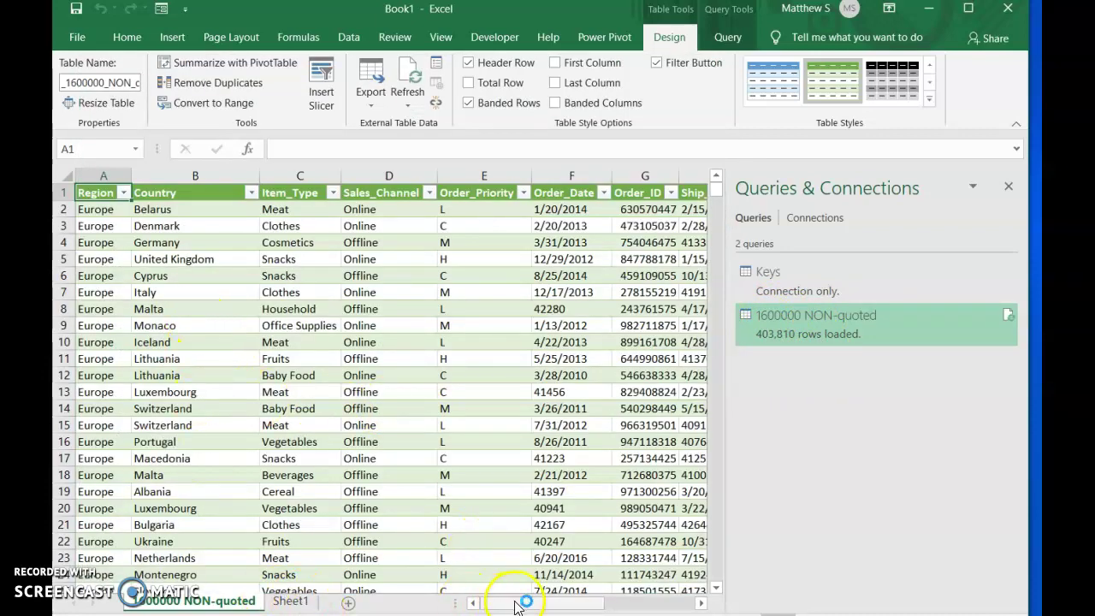
Step: Review the loaded orders, visit Save As without saving, and close the Queries & Connections pane
mouse_move(519, 608)
mouse_down()
mouse_move(656, 603)
mouse_move(228, 359)
mouse_up()
scroll(196, 337, down, 5)
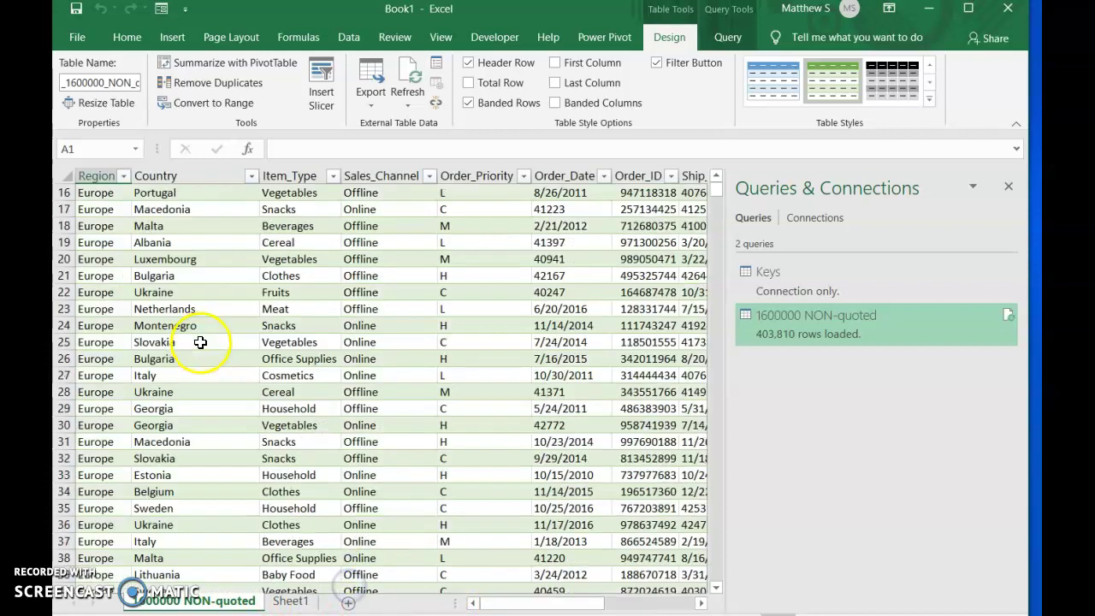
scroll(299, 358, up, 5)
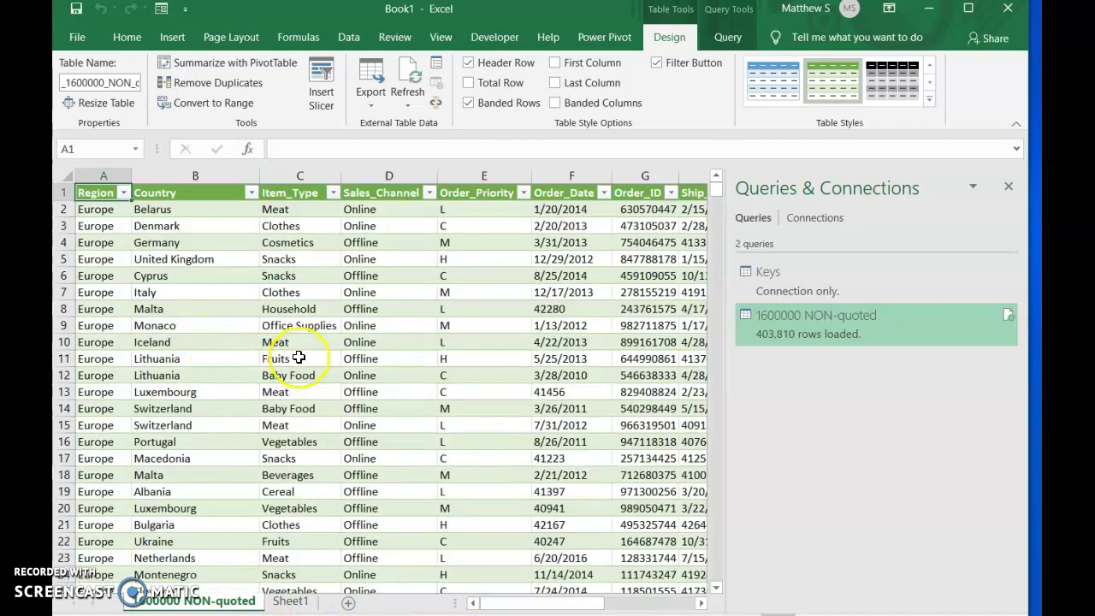
click(77, 36)
click(112, 244)
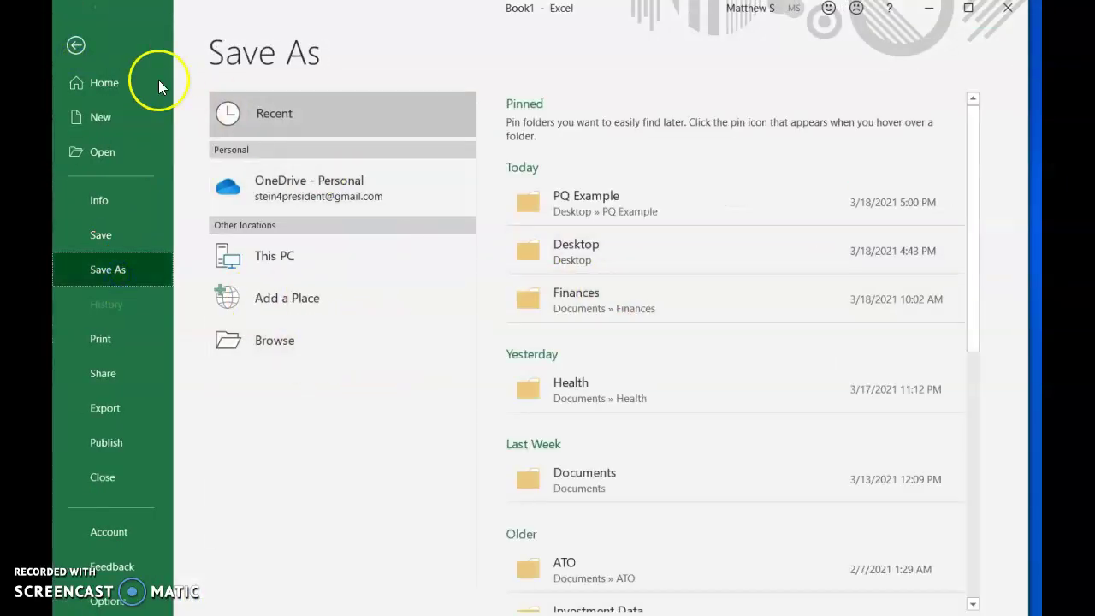
click(83, 48)
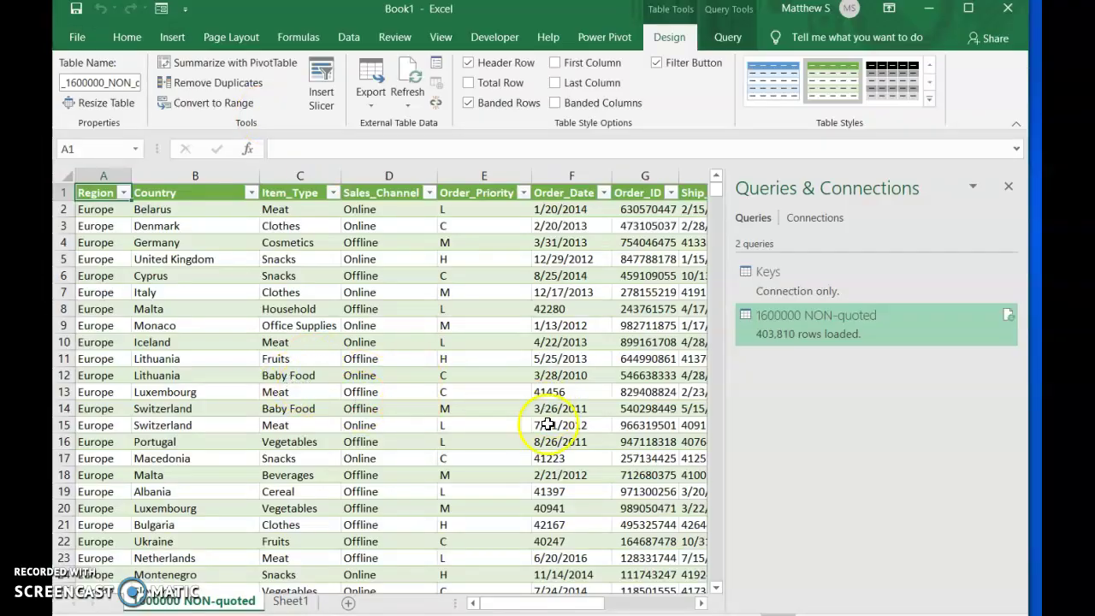
click(1007, 188)
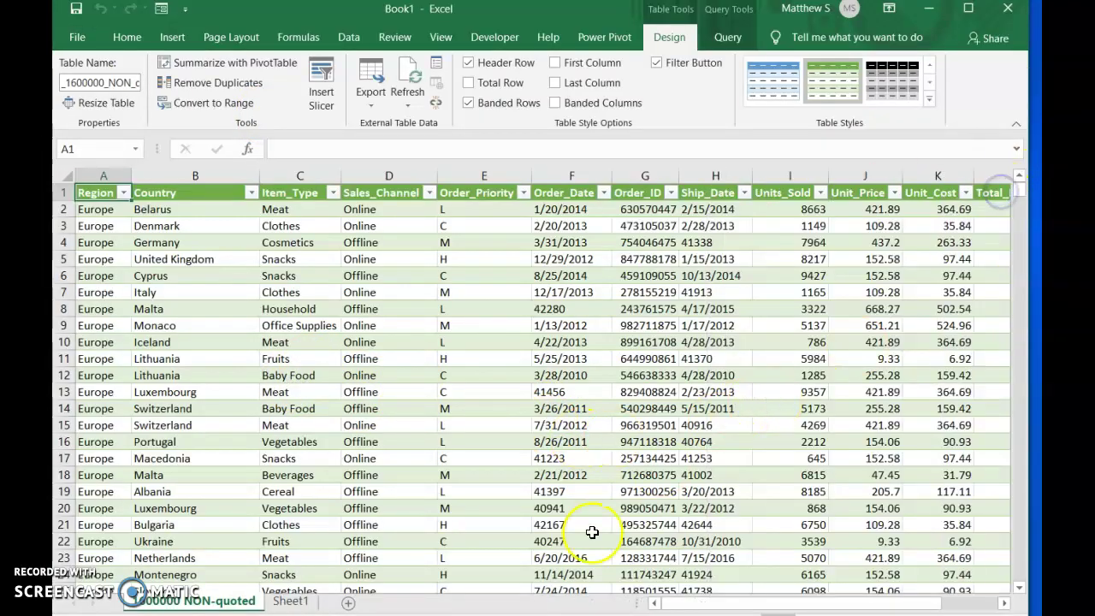
mouse_move(752, 604)
mouse_down()
mouse_move(941, 604)
mouse_move(547, 604)
mouse_up()
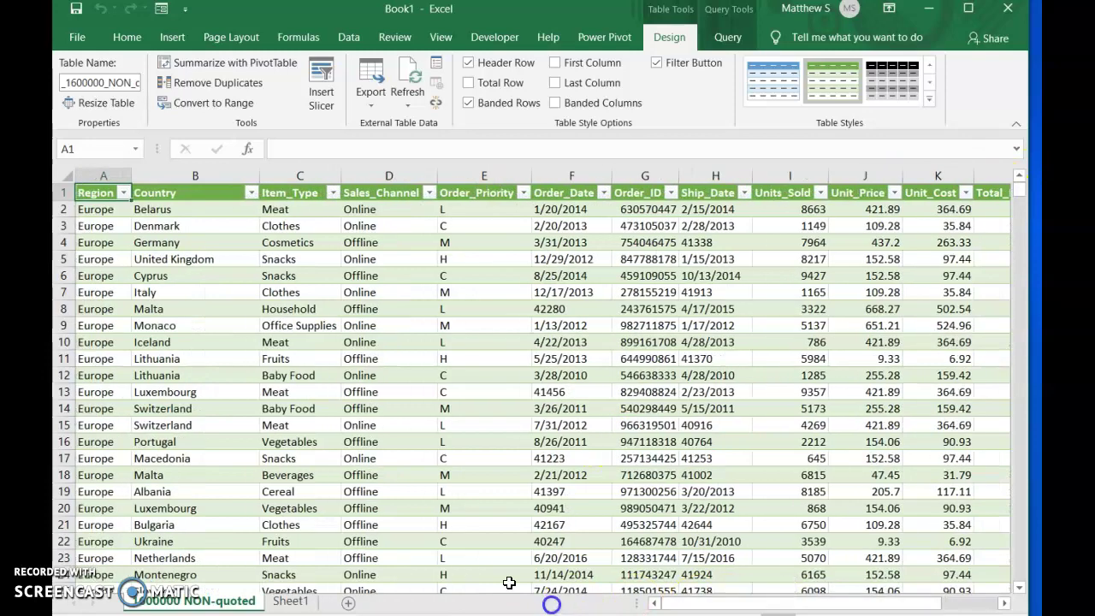